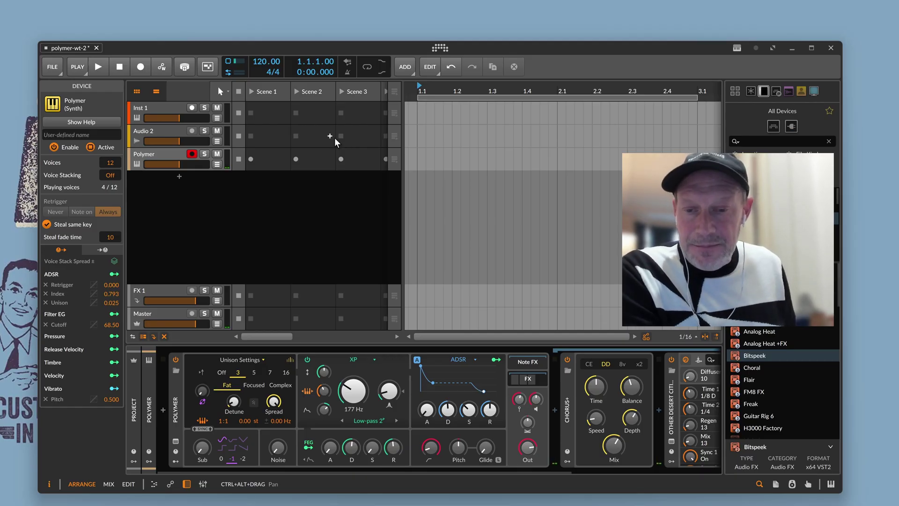
Step: Switch Polymer's oscillator type from Unison to Wavetable
{"action": "left_click", "coordinate": [288, 358]}
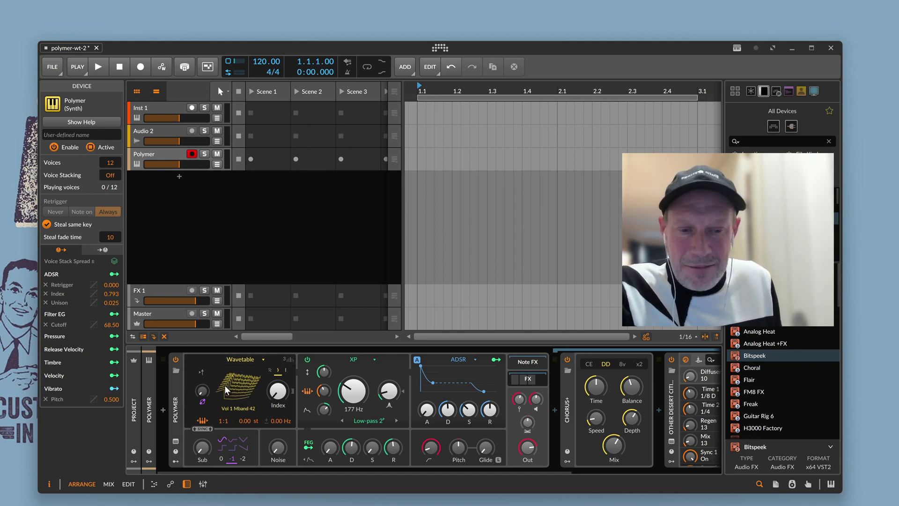
Step: Keep Wavetable mode, open the wavetable browser on My Library and scroll through the KRC folders
{"action": "left_click", "coordinate": [243, 361]}
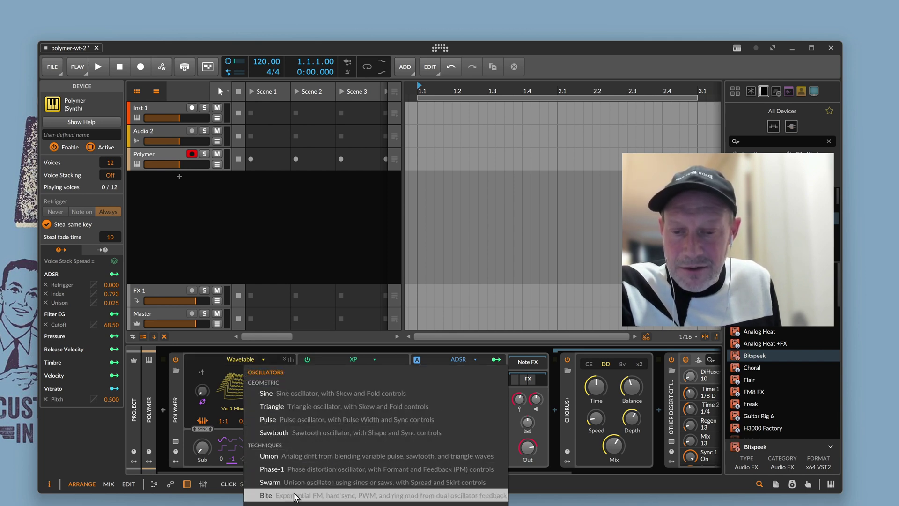
{"action": "key", "text": "Escape"}
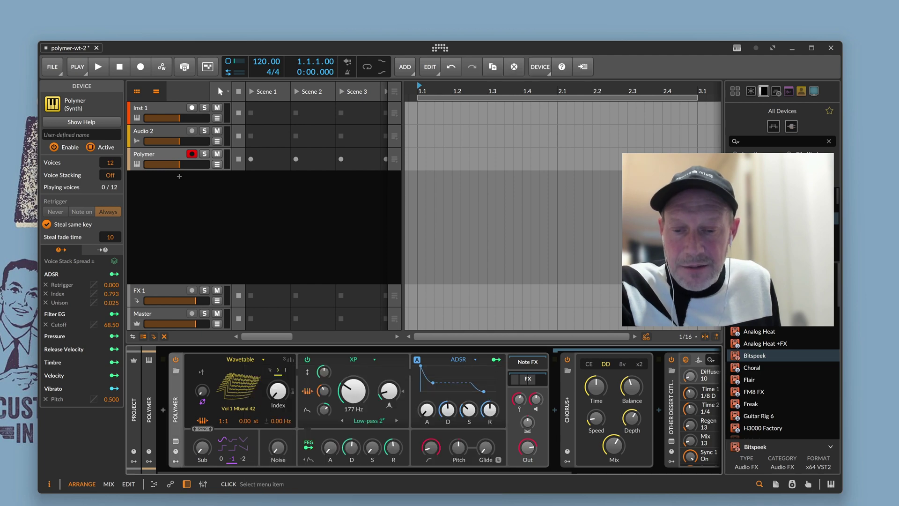
{"action": "left_click", "coordinate": [242, 391]}
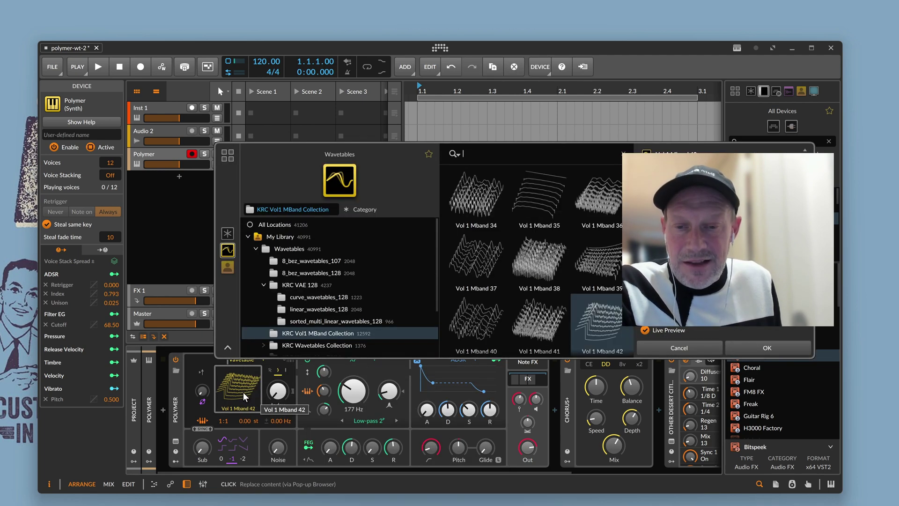
{"action": "left_click", "coordinate": [287, 237]}
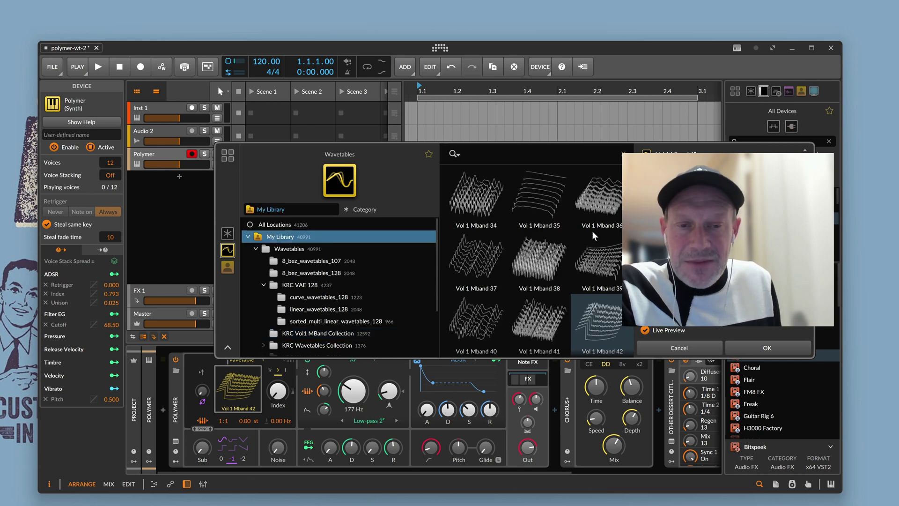
{"action": "scroll", "coordinate": [554, 214], "scroll_direction": "down", "scroll_amount": 9}
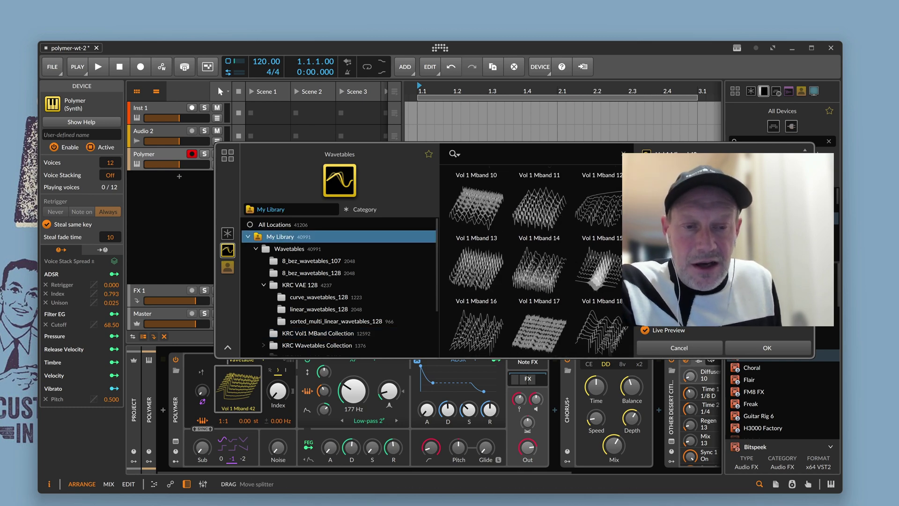
{"action": "scroll", "coordinate": [533, 304], "scroll_direction": "up", "scroll_amount": 15}
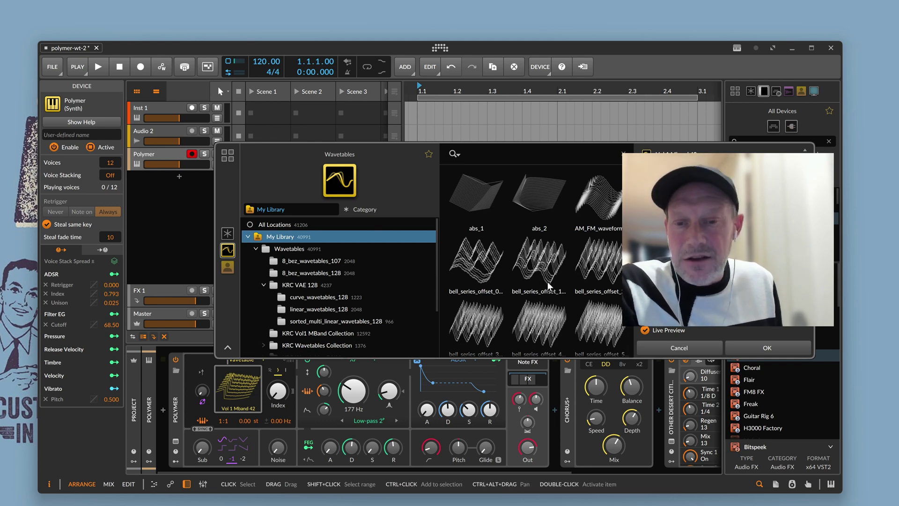
{"action": "scroll", "coordinate": [547, 282], "scroll_direction": "down", "scroll_amount": 1}
{"action": "scroll", "coordinate": [548, 280], "scroll_direction": "down", "scroll_amount": 4}
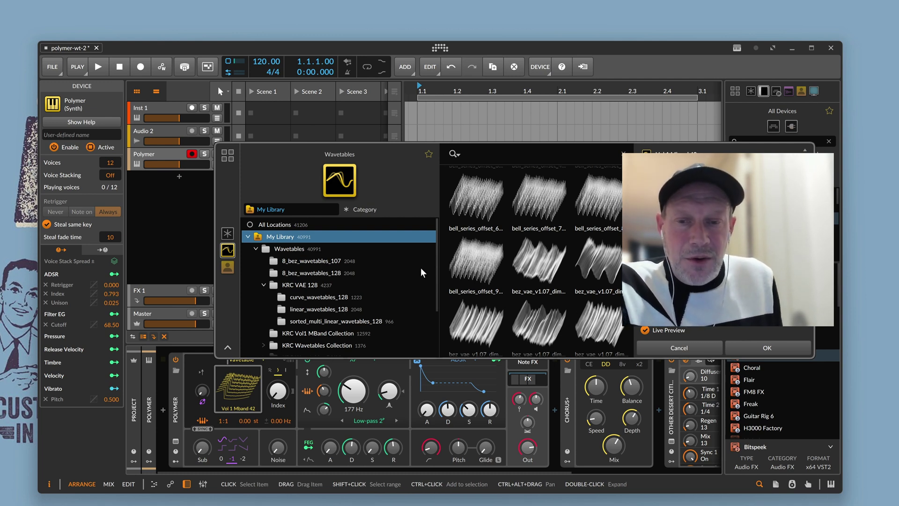
{"action": "scroll", "coordinate": [352, 263], "scroll_direction": "down", "scroll_amount": 1}
{"action": "scroll", "coordinate": [367, 270], "scroll_direction": "down", "scroll_amount": 1}
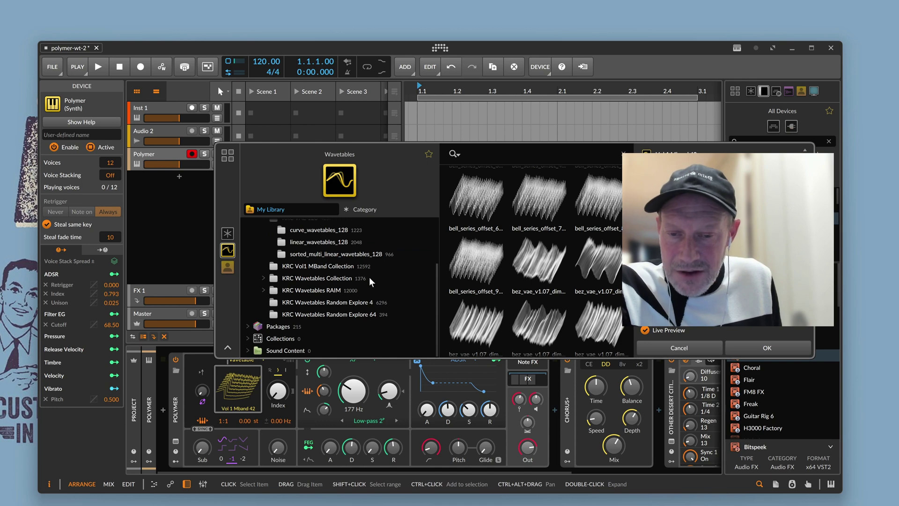
Step: In Packages > Essentials, try Acoustic Guitar, Aether Sweep and Anomalies, then load 12 String
{"action": "left_click", "coordinate": [288, 324]}
{"action": "left_click", "coordinate": [245, 327]}
{"action": "left_click", "coordinate": [296, 339]}
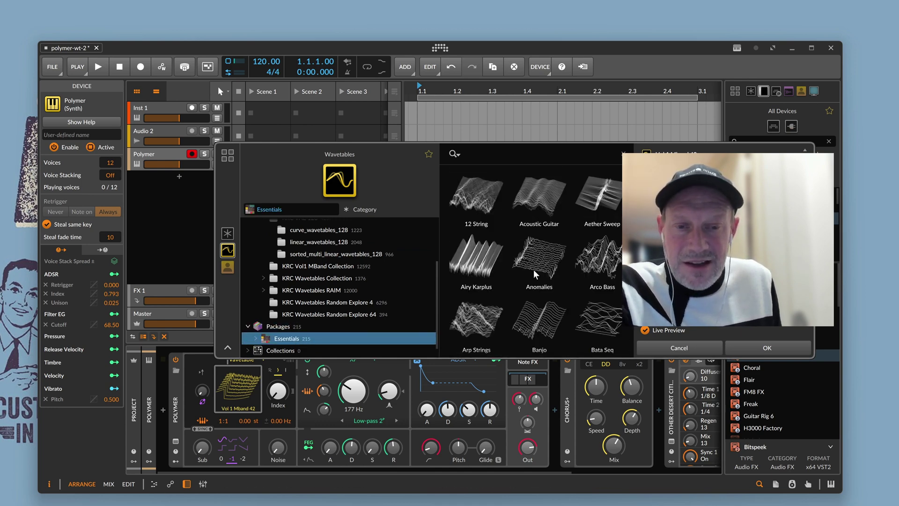
{"action": "left_click", "coordinate": [487, 206]}
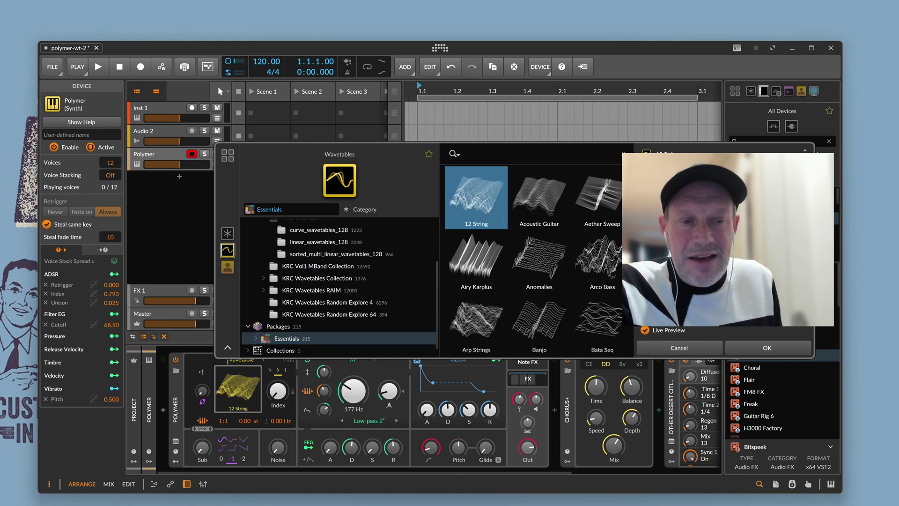
{"action": "left_click", "coordinate": [558, 206]}
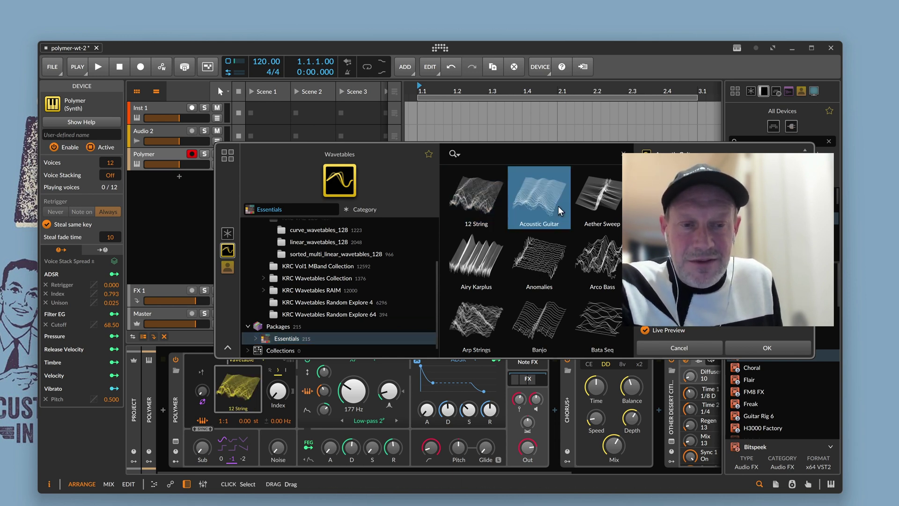
{"action": "left_click", "coordinate": [595, 206]}
{"action": "left_click", "coordinate": [537, 263]}
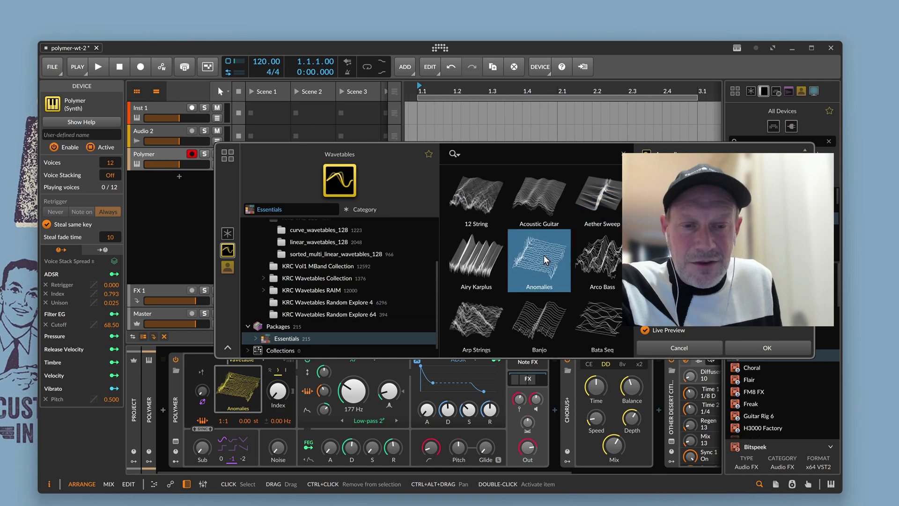
{"action": "left_click", "coordinate": [476, 197]}
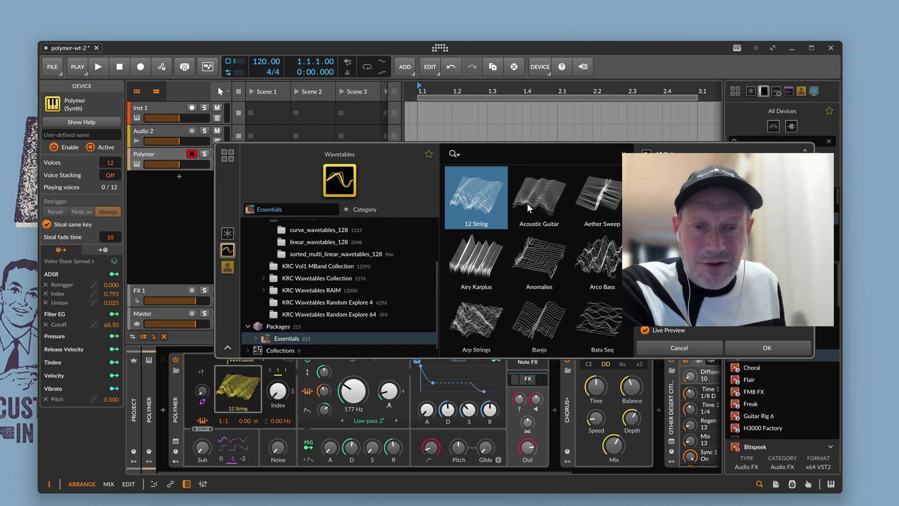
Step: Try the Acoustic Guitar wavetable, then settle on Aether Sweep
{"action": "left_click", "coordinate": [552, 224]}
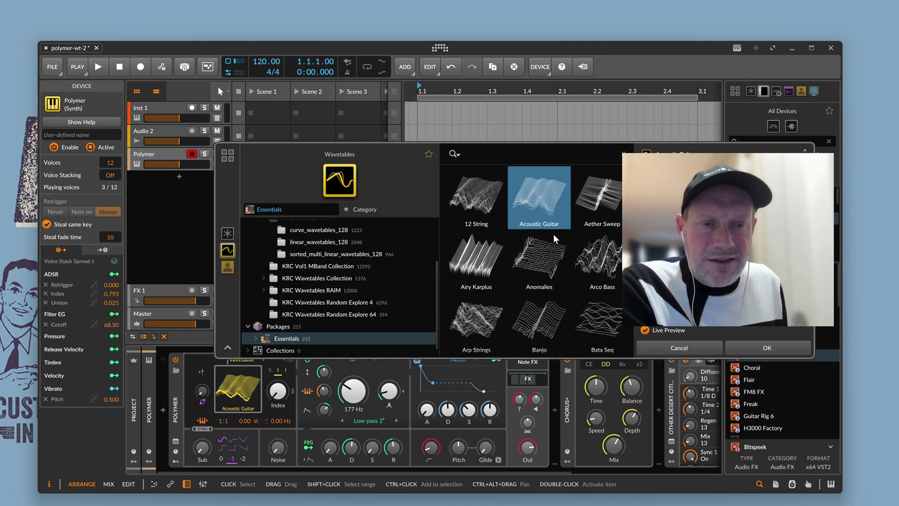
{"action": "left_click", "coordinate": [618, 212]}
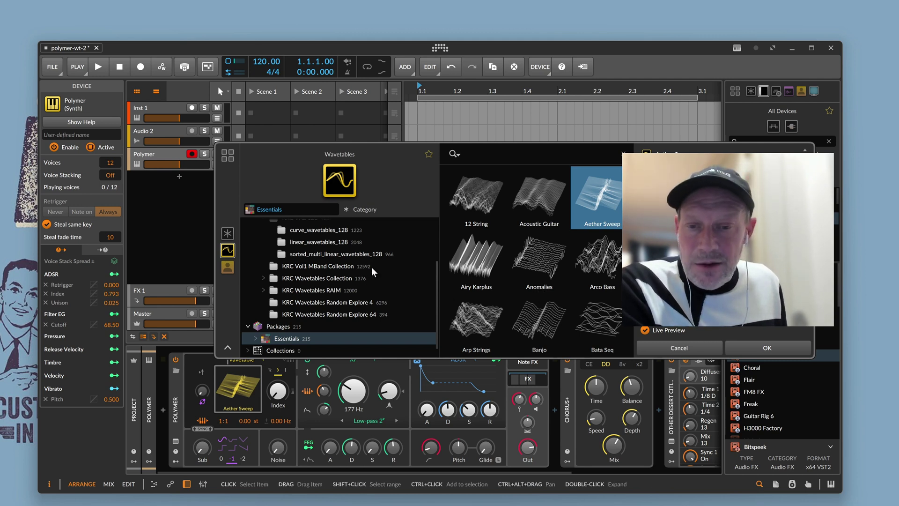
{"action": "scroll", "coordinate": [365, 274], "scroll_direction": "up", "scroll_amount": 5}
{"action": "scroll", "coordinate": [370, 274], "scroll_direction": "down", "scroll_amount": 3}
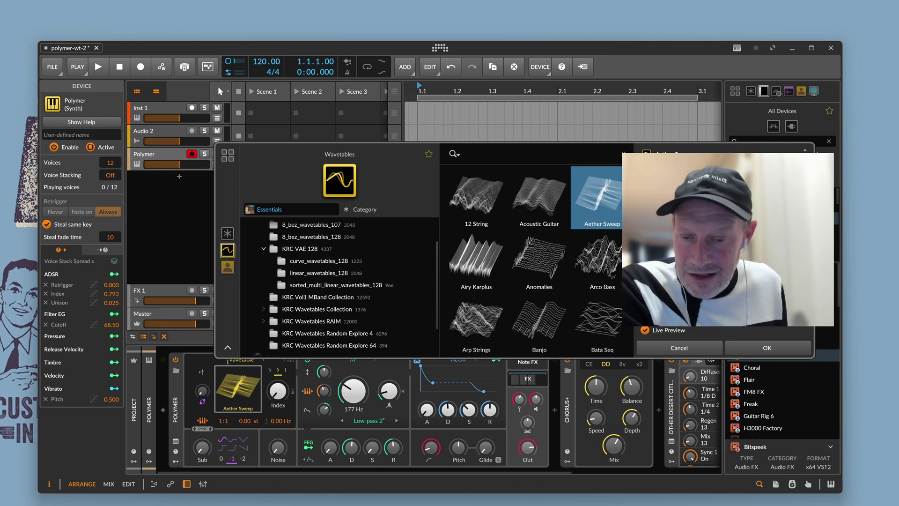
{"action": "key", "text": "alt+Tab"}
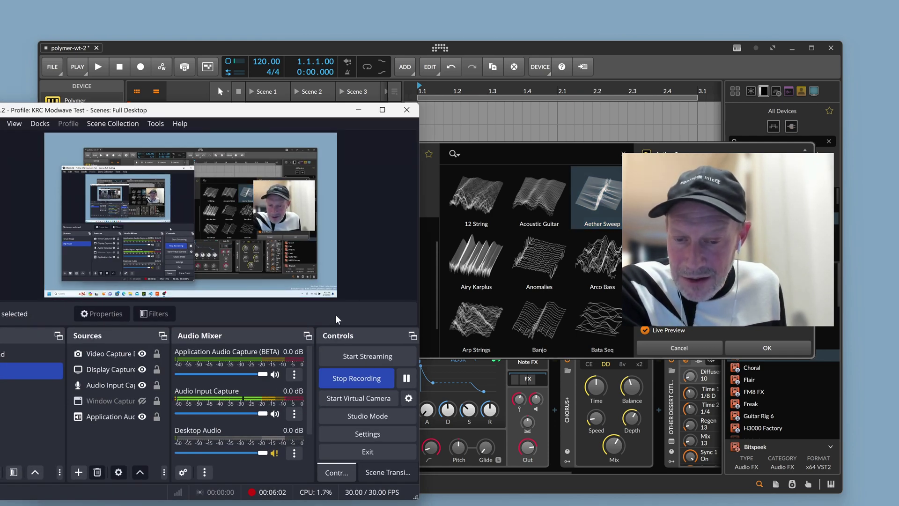
{"action": "left_click", "coordinate": [359, 111]}
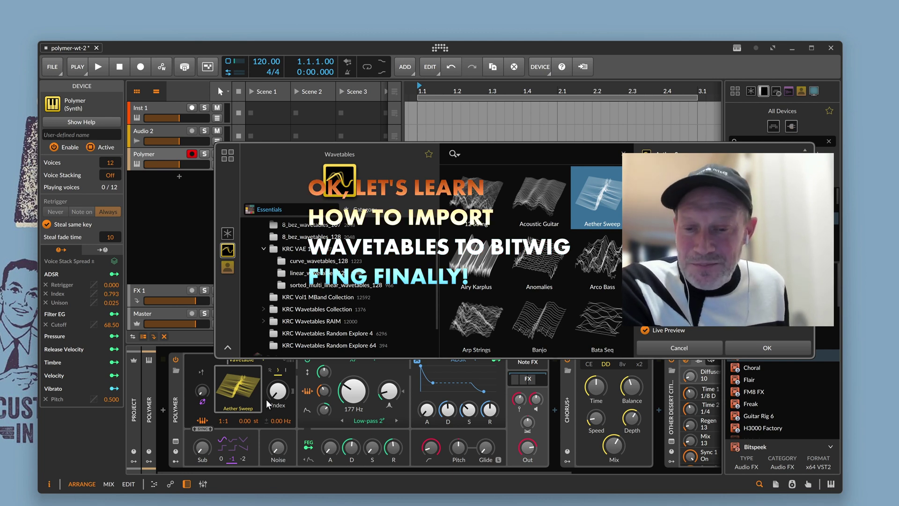
Step: Right-click in the wavetable browser to show its options menu with Import Wavetables...
{"action": "left_click", "coordinate": [241, 404]}
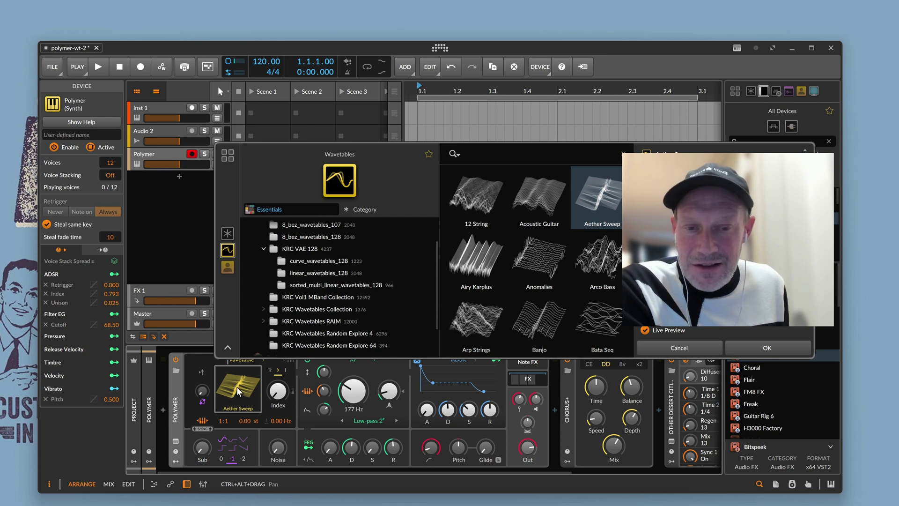
{"action": "right_click", "coordinate": [382, 177]}
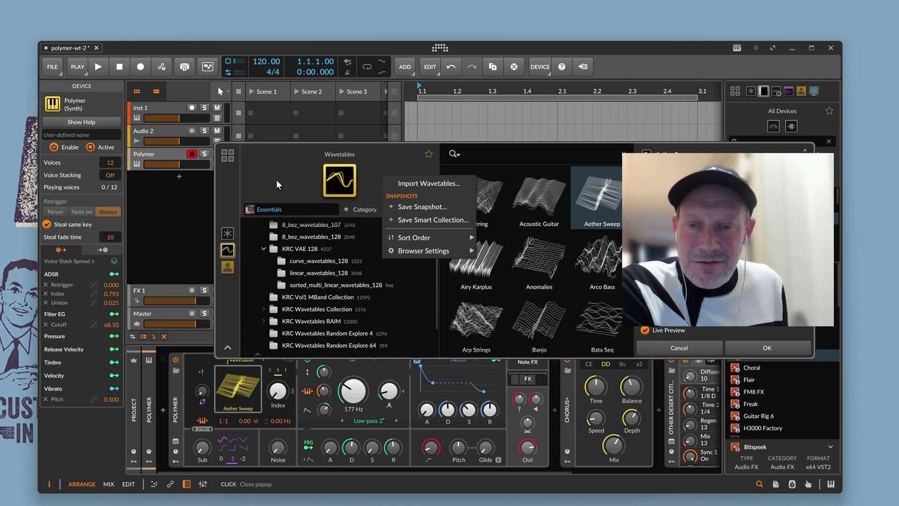
{"action": "left_click", "coordinate": [276, 180]}
{"action": "right_click", "coordinate": [374, 179]}
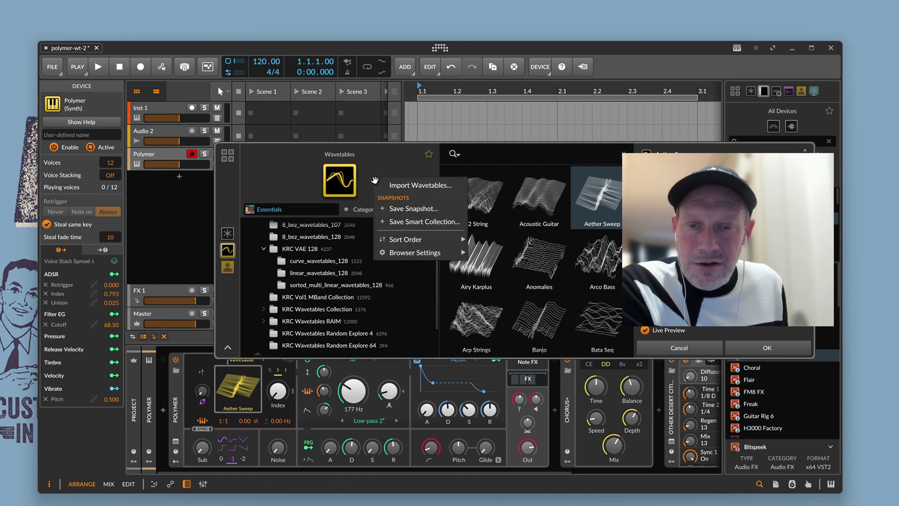
Step: Choose Import Wavetables... and go to KRC Wavetables Collection - Surge Table Folder in the picker
{"action": "left_click", "coordinate": [419, 187]}
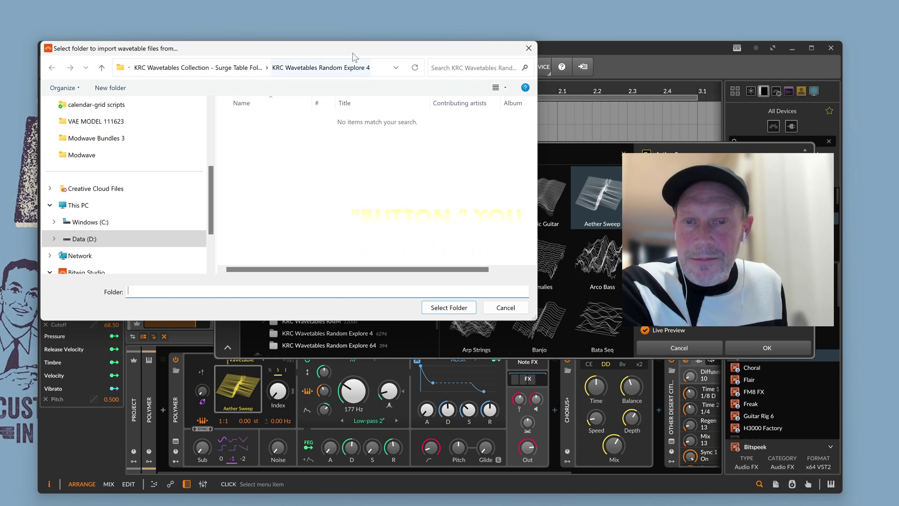
{"action": "left_click_drag", "start_coordinate": [354, 50], "coordinate": [437, 100]}
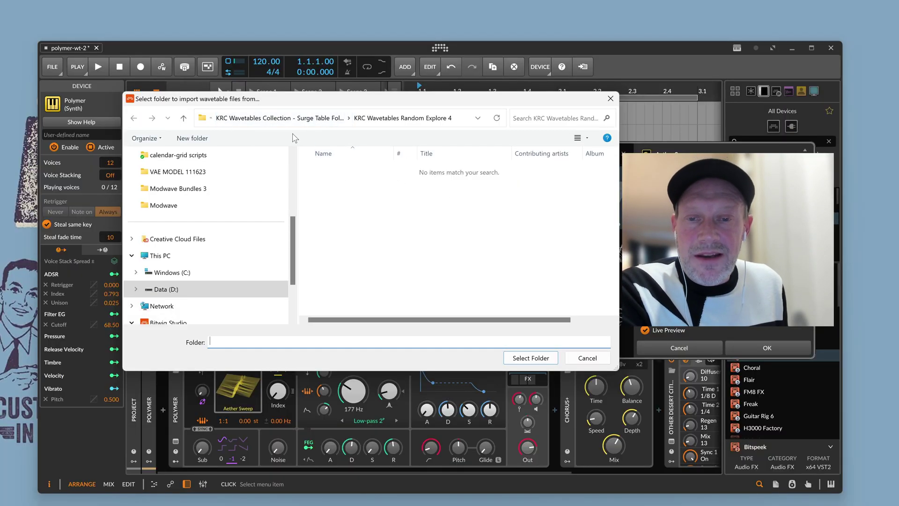
{"action": "left_click", "coordinate": [277, 120]}
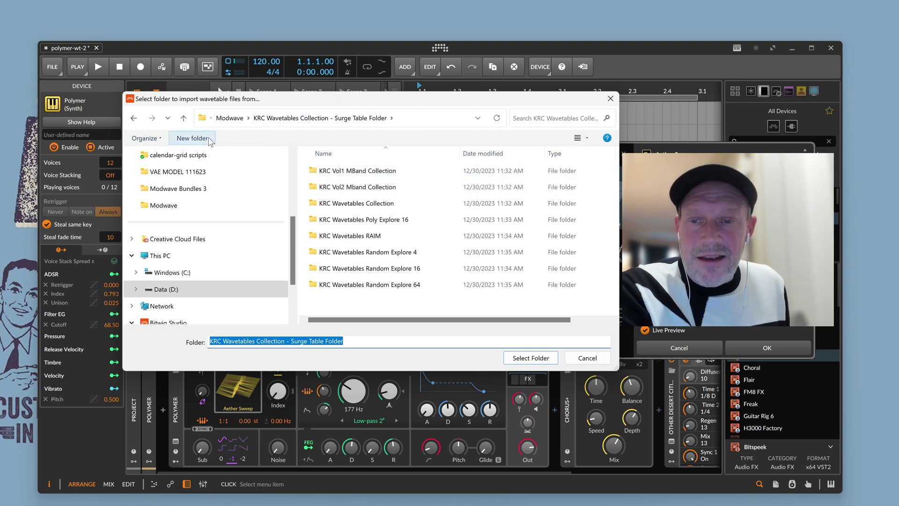
Step: Go through Modwave and BACKUP - SURGE WAVETABLES, then back into KRC Wavetables Collection - Surge Table Folder
{"action": "left_click", "coordinate": [183, 118]}
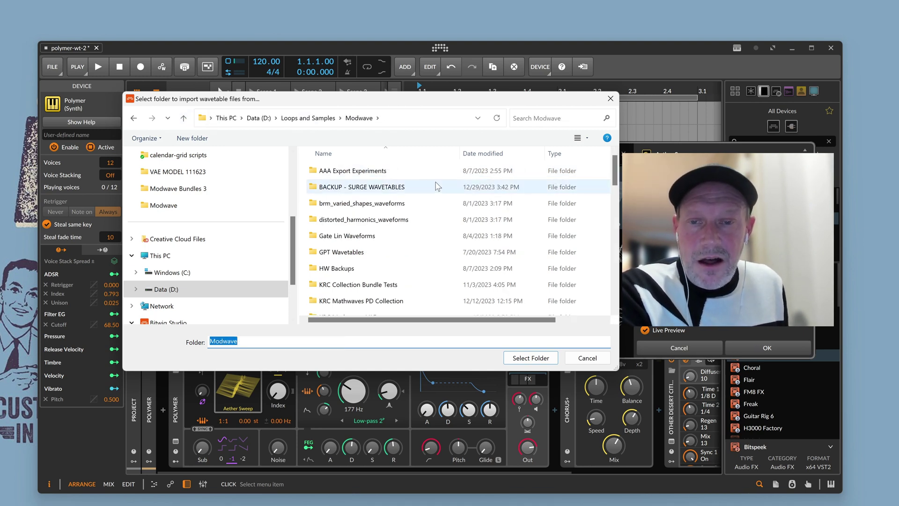
{"action": "double_click", "coordinate": [383, 187]}
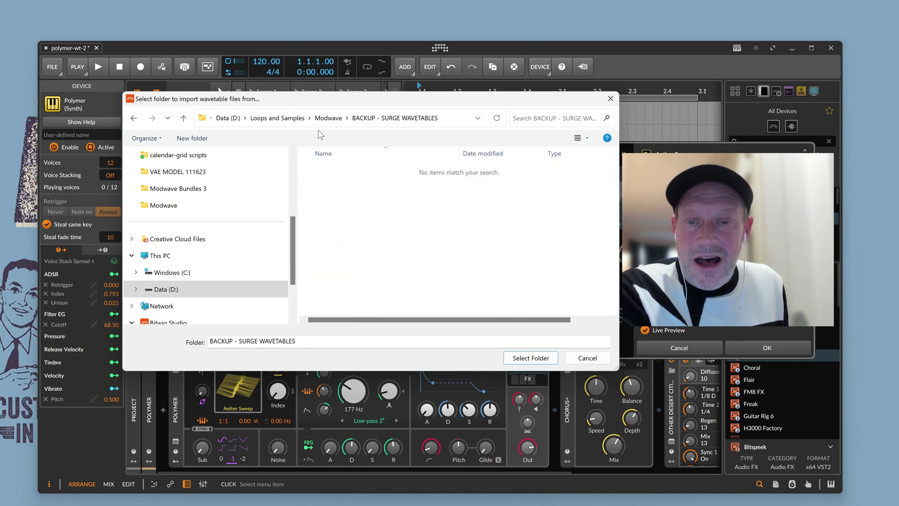
{"action": "left_click", "coordinate": [329, 118]}
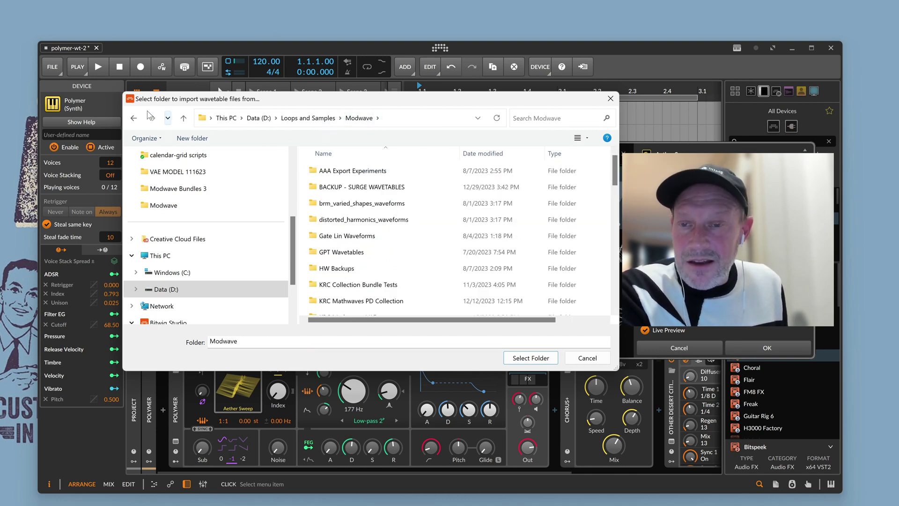
{"action": "left_click", "coordinate": [133, 119]}
{"action": "left_click", "coordinate": [134, 118]}
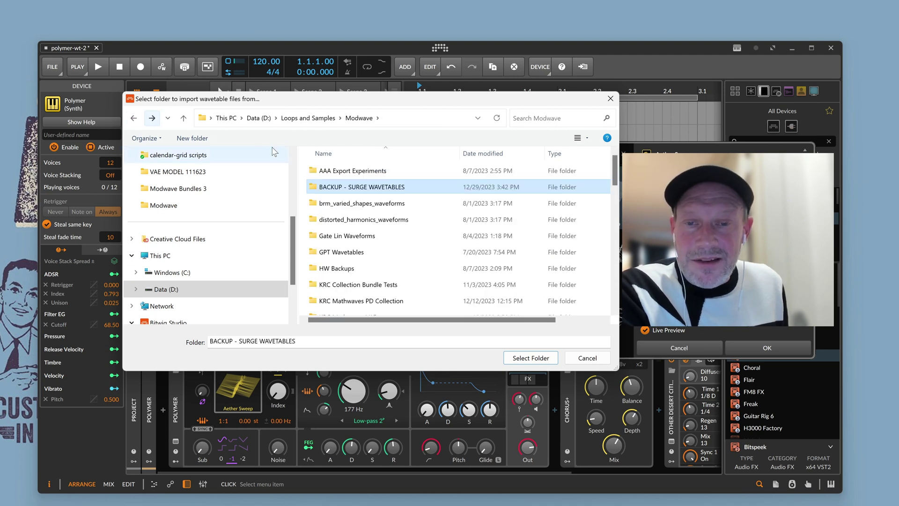
{"action": "left_click", "coordinate": [134, 118]}
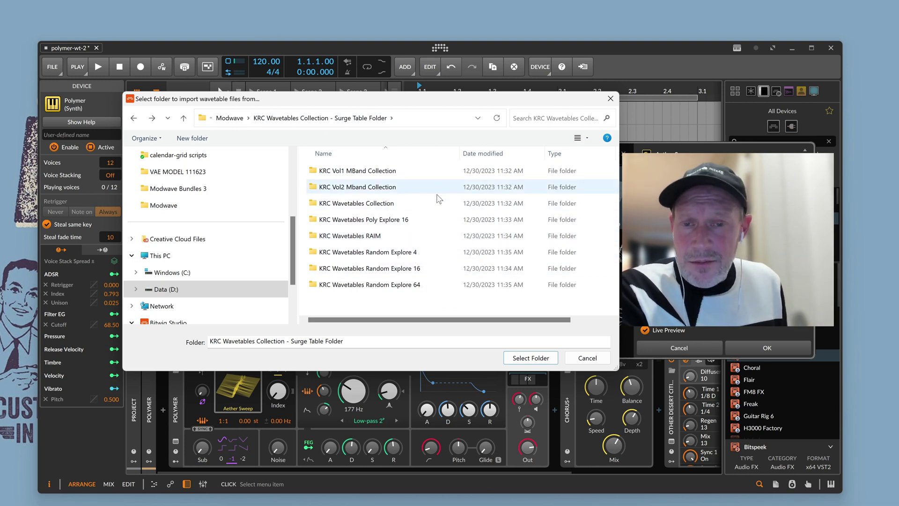
Step: Open KRC Wavetables Random Explore 16 and confirm it with Select Folder
{"action": "left_click", "coordinate": [423, 274]}
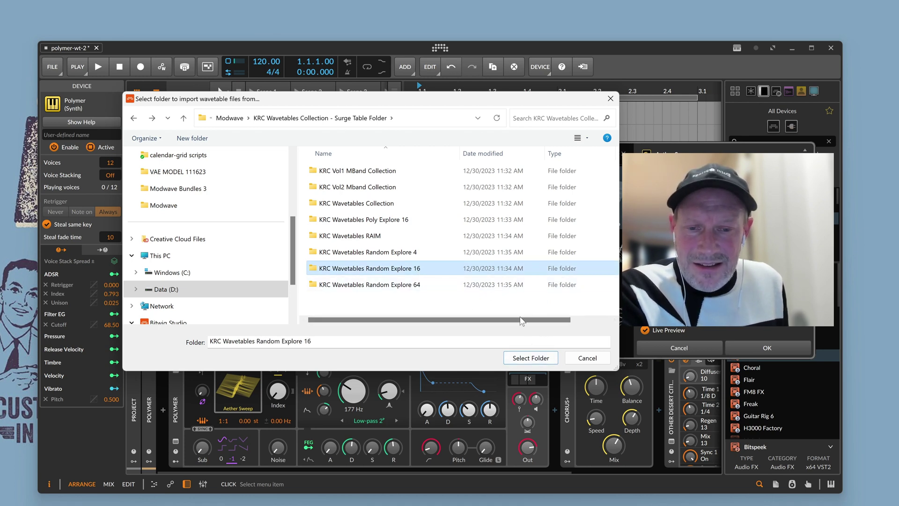
{"action": "double_click", "coordinate": [410, 271]}
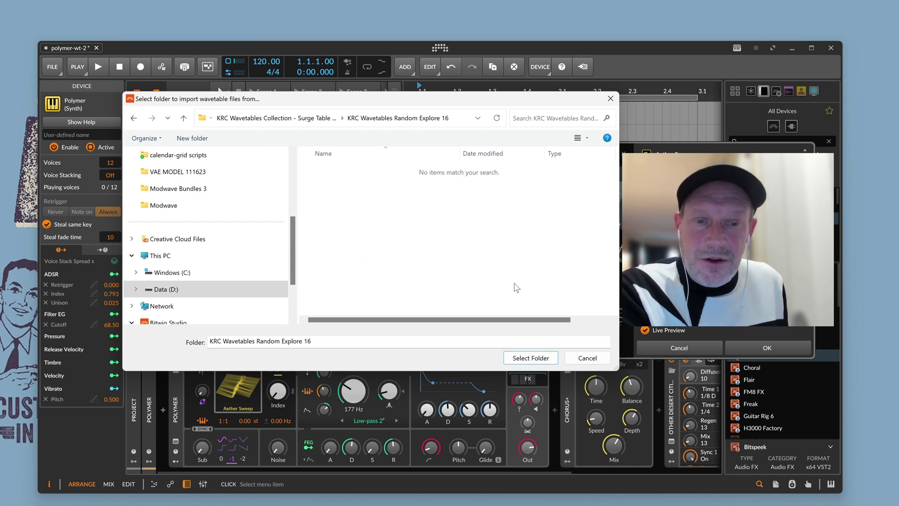
{"action": "left_click", "coordinate": [536, 358]}
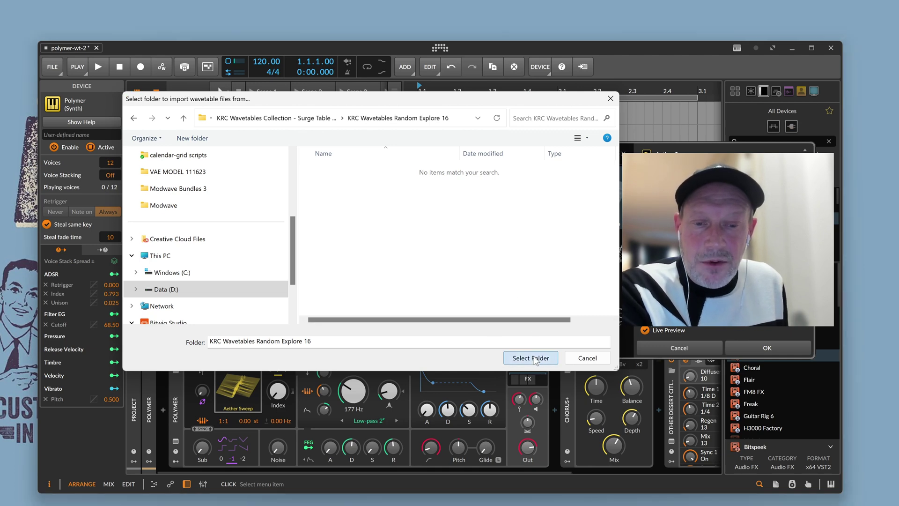
Step: Cancel the wavetable browser, leaving Vol 1 Mband 42 loaded while the import runs
{"action": "left_click", "coordinate": [693, 354]}
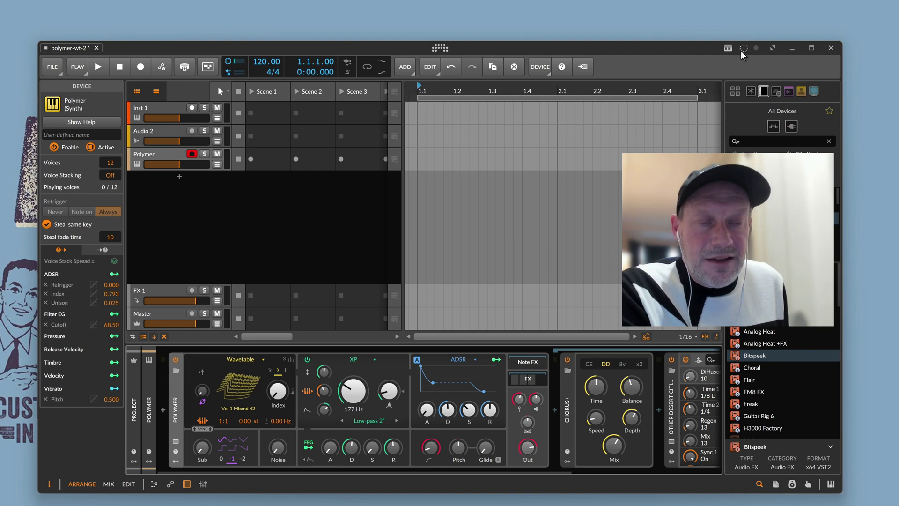
{"action": "mouse_move", "coordinate": [745, 49]}
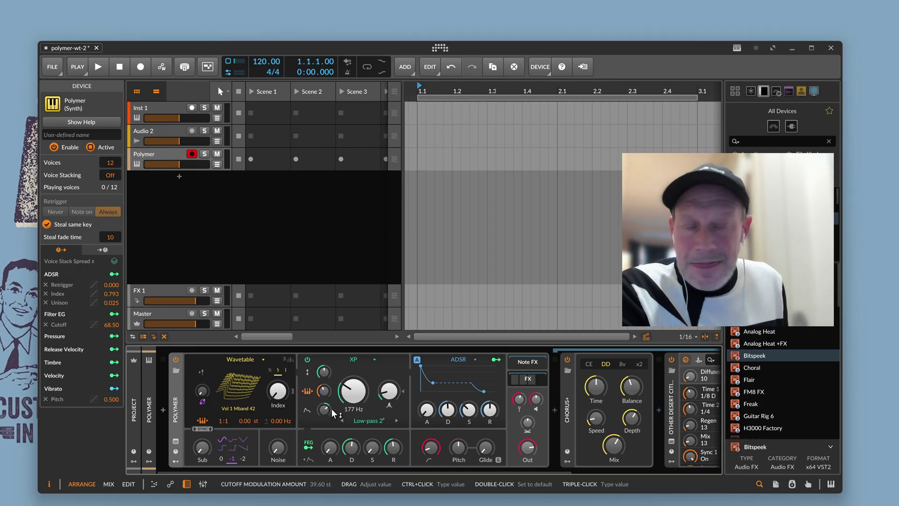
Step: Reopen the browser, select KRC Wavetables Random Explore 16 and load its first KRC Rand Explore table
{"action": "left_click", "coordinate": [240, 397]}
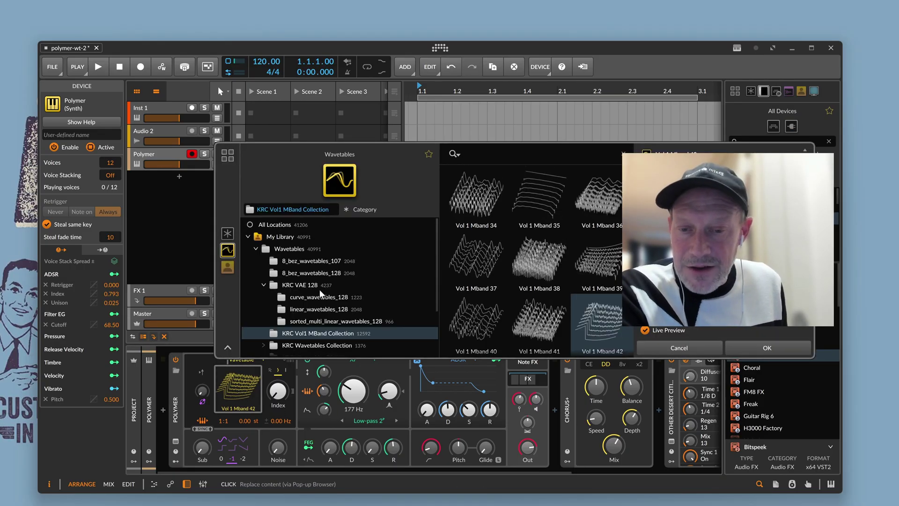
{"action": "scroll", "coordinate": [347, 271], "scroll_direction": "down", "scroll_amount": 3}
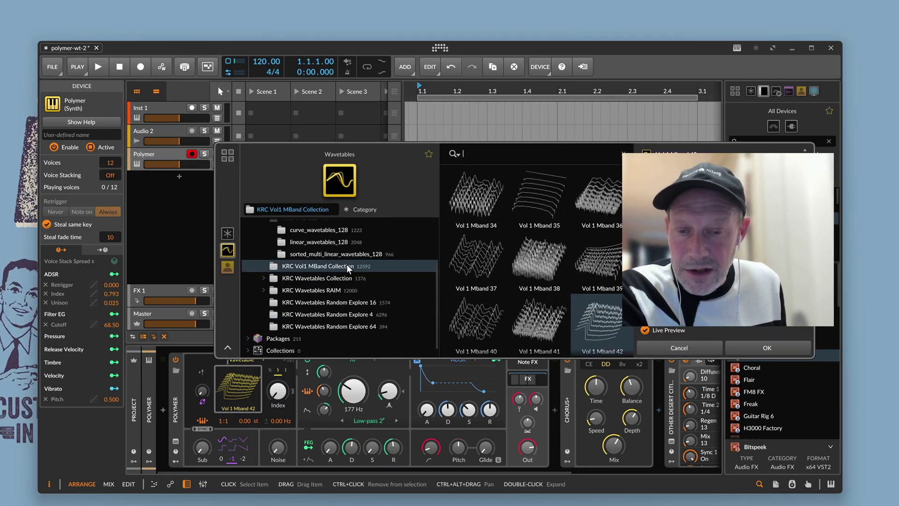
{"action": "left_click", "coordinate": [317, 304]}
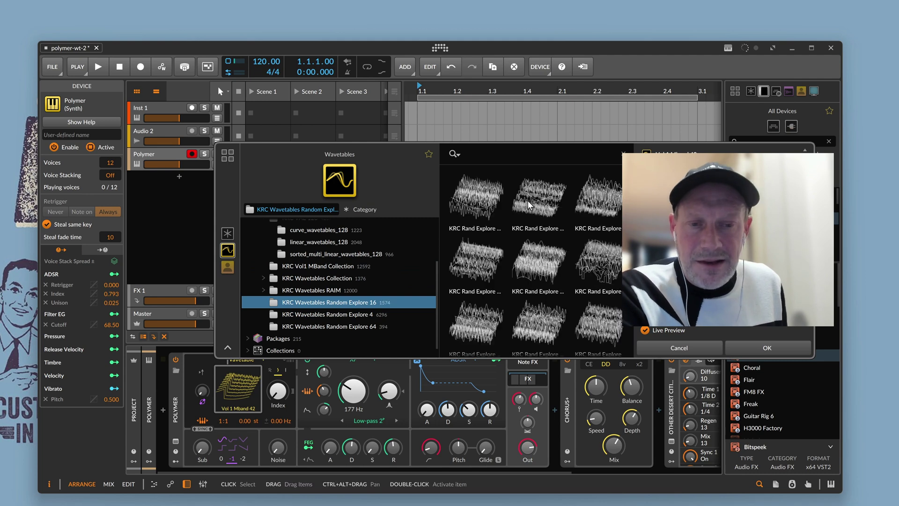
{"action": "left_click", "coordinate": [493, 198]}
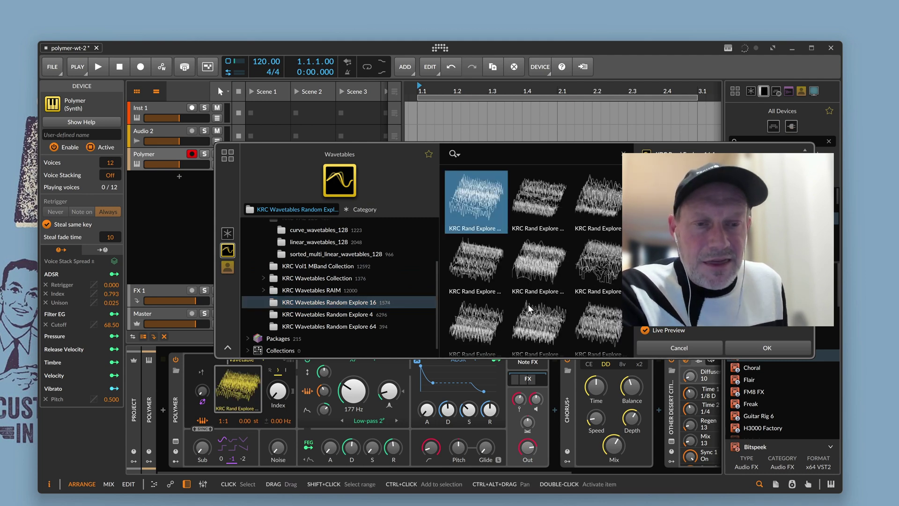
Step: Keep the KRC Rand Explore wavetable and route the ADSR to the wavetable Index at -3.75%
{"action": "left_click", "coordinate": [744, 351]}
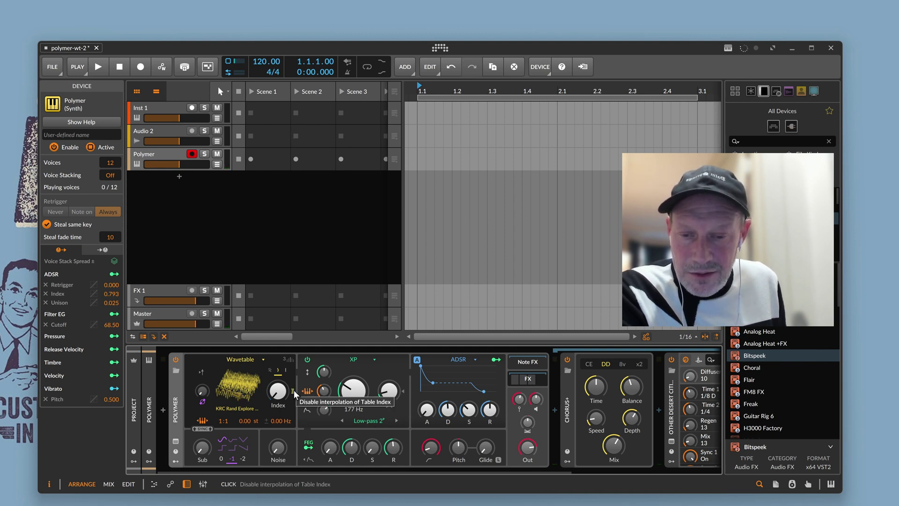
{"action": "left_click", "coordinate": [496, 360]}
{"action": "left_click_drag", "start_coordinate": [278, 390], "coordinate": [303, 396]}
Step: Delete the ADSR modulation routing from Polymer's wavetable Index
{"action": "right_click", "coordinate": [302, 396]}
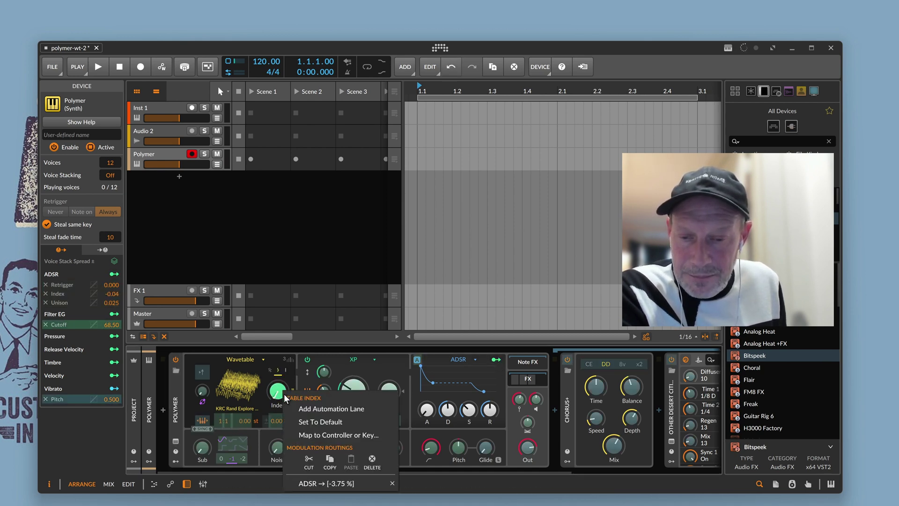
{"action": "left_click", "coordinate": [391, 484]}
{"action": "left_click_drag", "start_coordinate": [278, 391], "coordinate": [280, 398]}
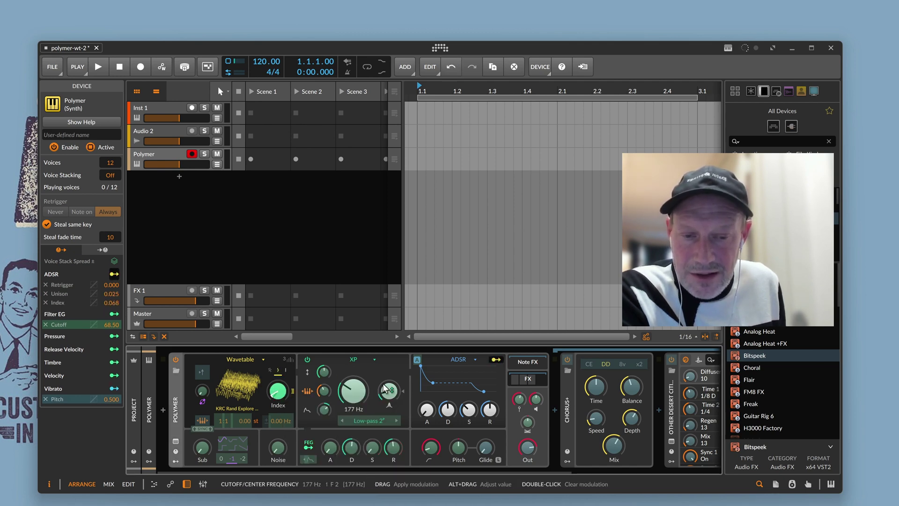
{"action": "right_click", "coordinate": [280, 398]}
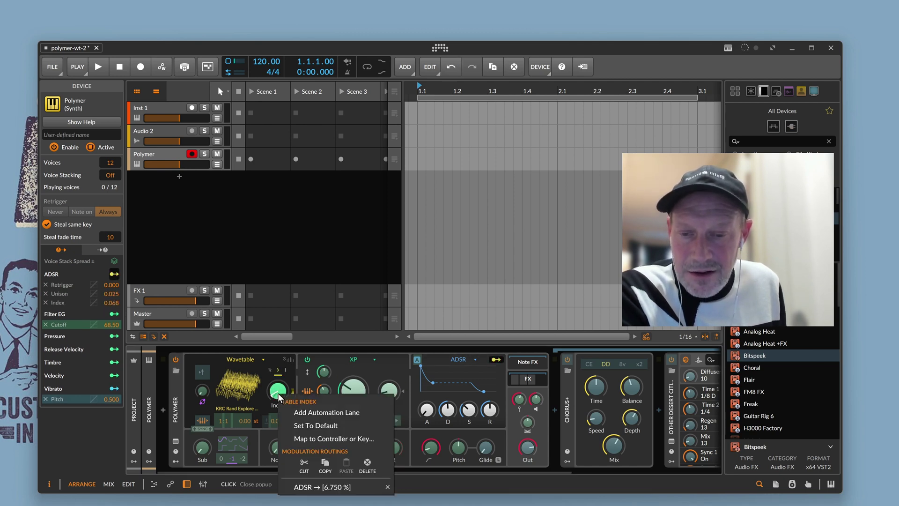
{"action": "left_click", "coordinate": [388, 488]}
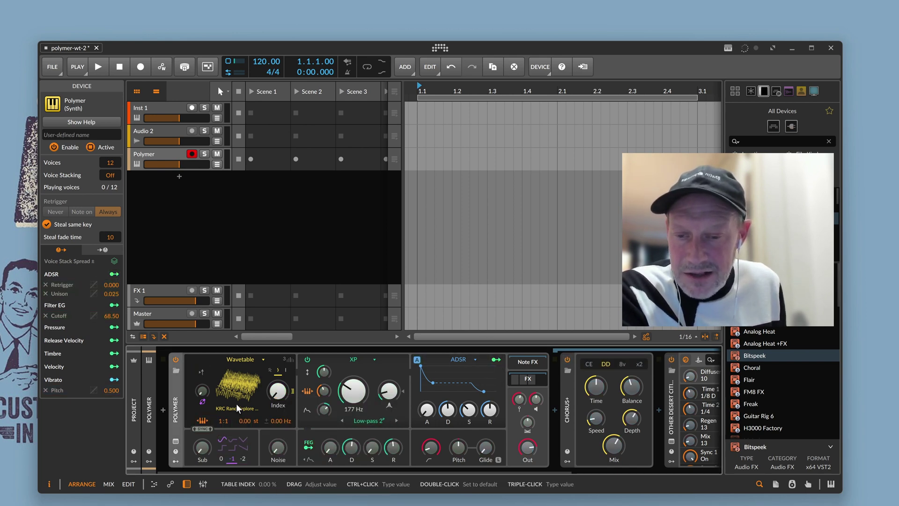
Step: Sweep the Table Index through several positions and settle it at 37.3%
{"action": "left_click_drag", "start_coordinate": [242, 399], "coordinate": [242, 367]}
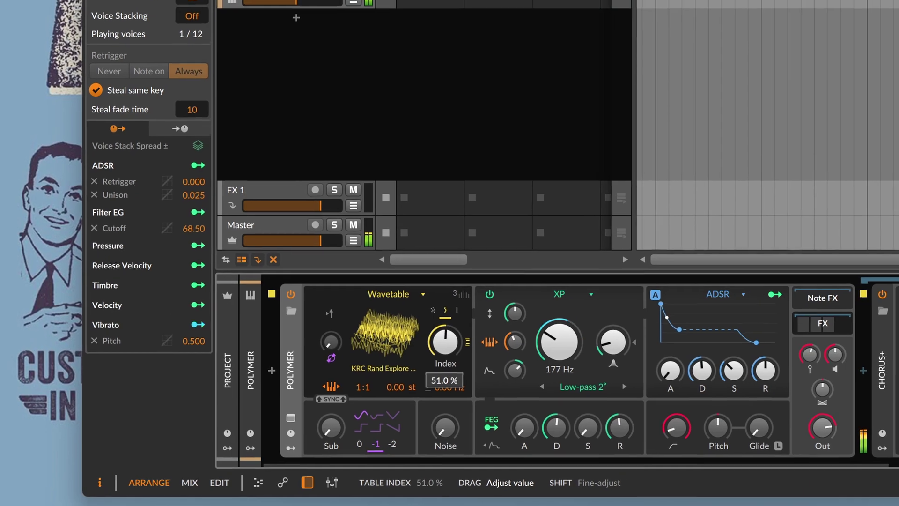
{"action": "left_click_drag", "start_coordinate": [445, 342], "coordinate": [445, 329]}
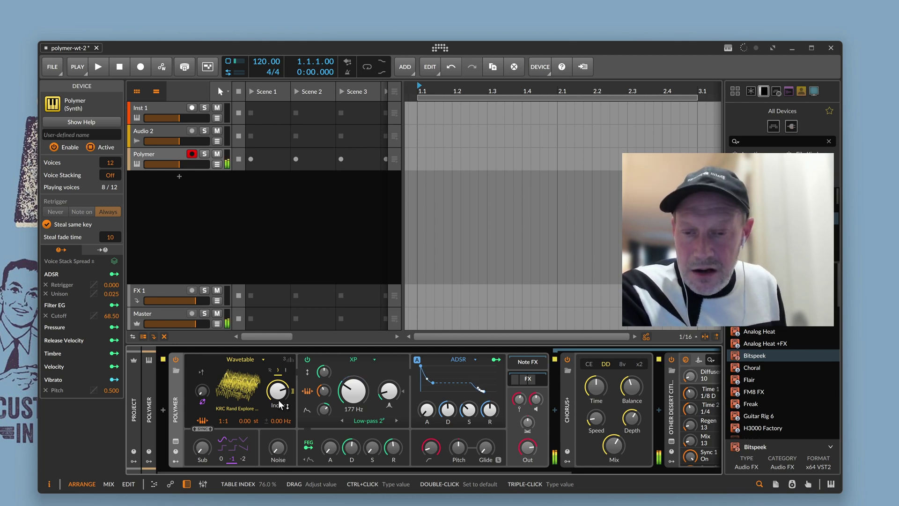
{"action": "left_click_drag", "start_coordinate": [279, 404], "coordinate": [280, 428]}
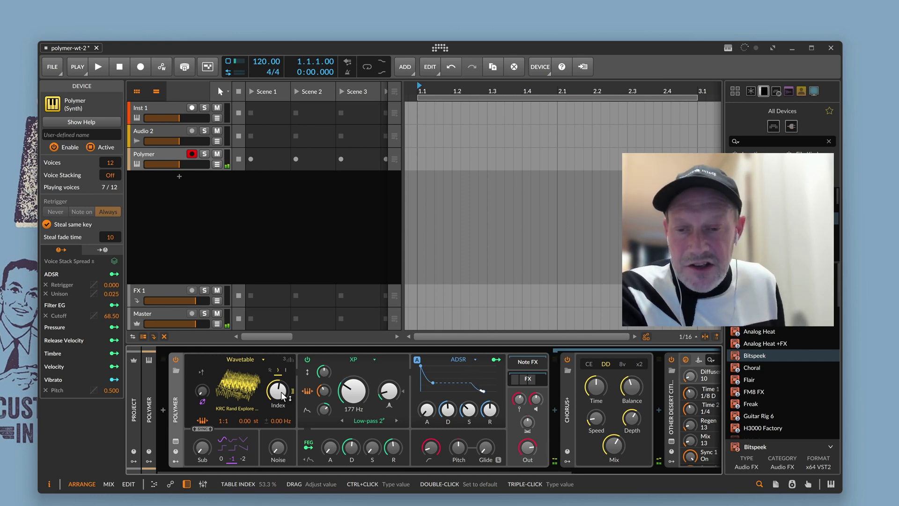
{"action": "left_click_drag", "start_coordinate": [283, 396], "coordinate": [283, 412]}
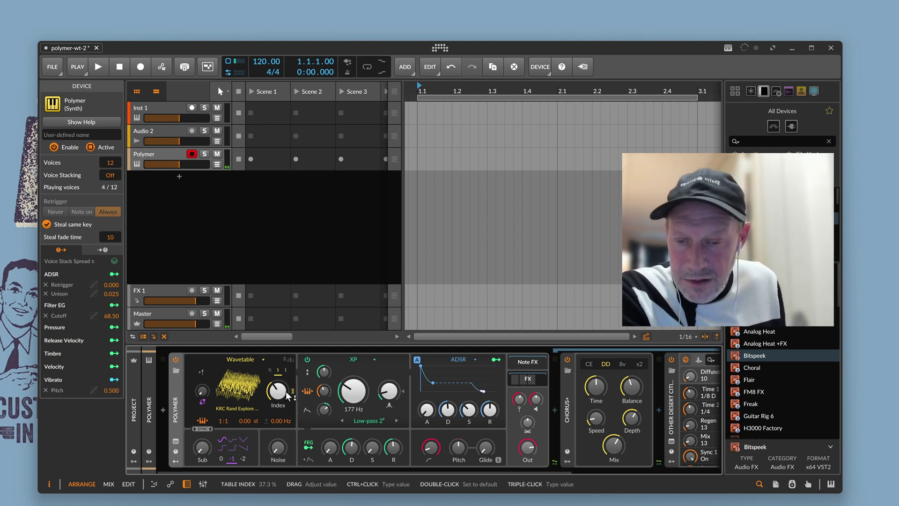
Step: Load the second wavetable (bez_vae_v1.28.5) from the 8_bez_wavetables_128 folder into Polymer
{"action": "left_click", "coordinate": [247, 396]}
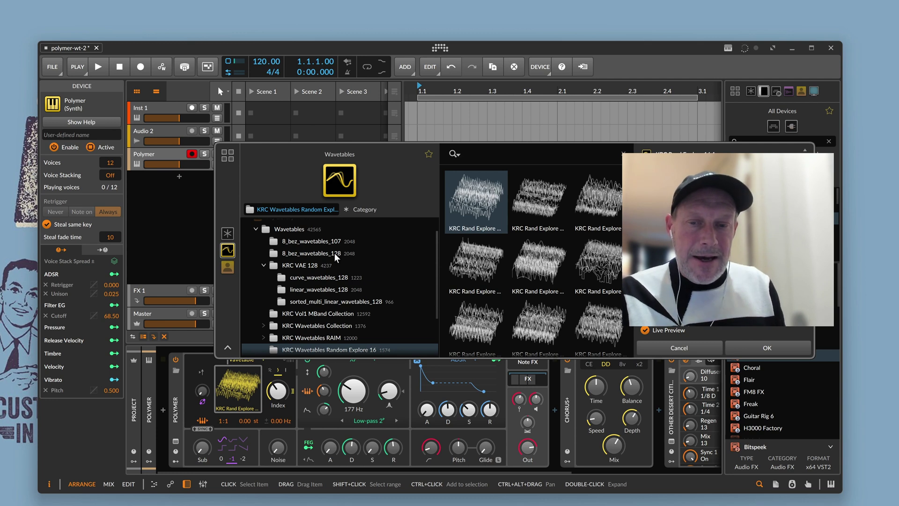
{"action": "left_click", "coordinate": [335, 252]}
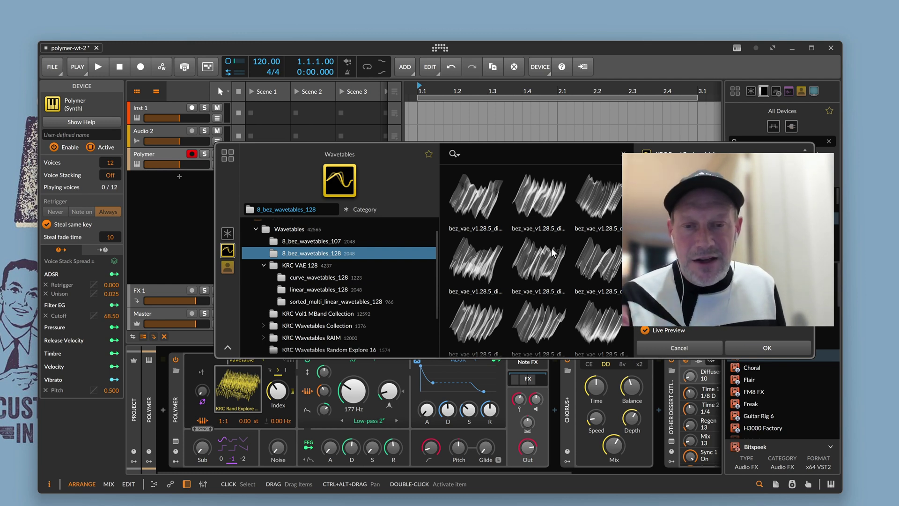
{"action": "left_click", "coordinate": [540, 215]}
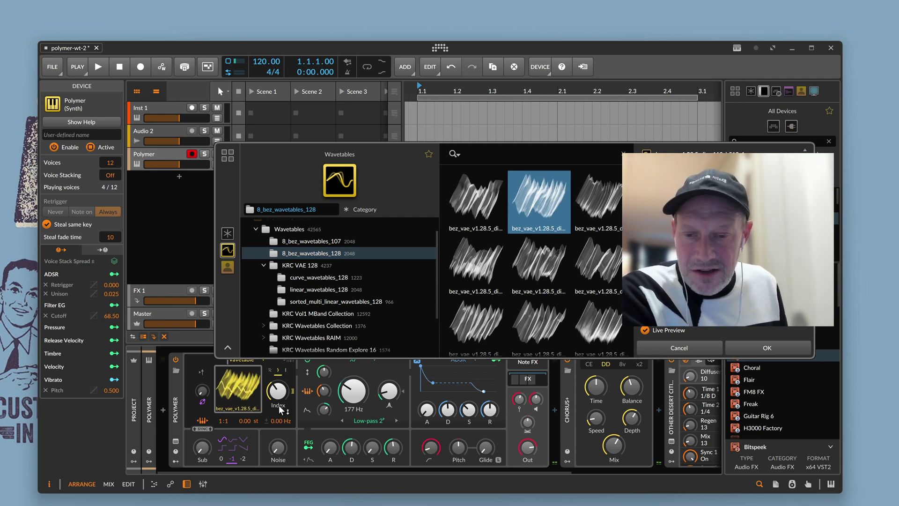
Step: Confirm the bez_vae wavetable and add a 92.75% ADSR modulation to the Table Index
{"action": "left_click", "coordinate": [766, 349]}
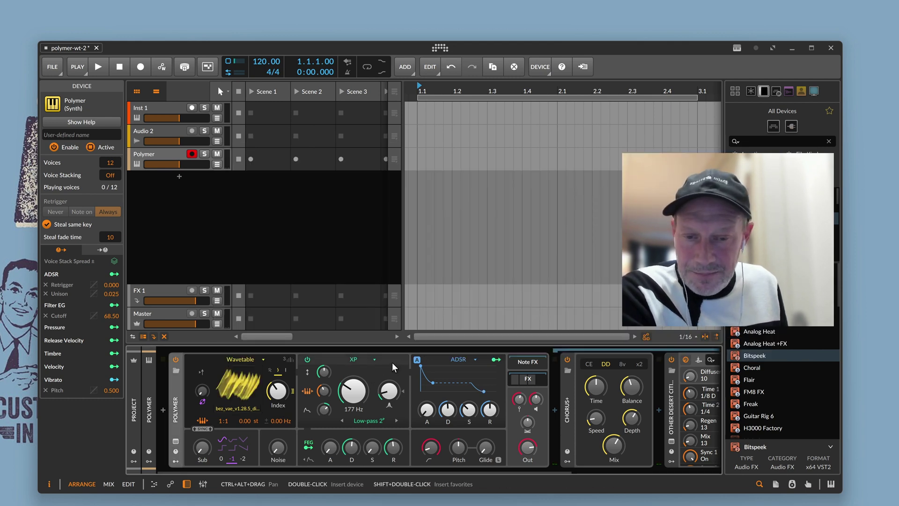
{"action": "left_click", "coordinate": [496, 360]}
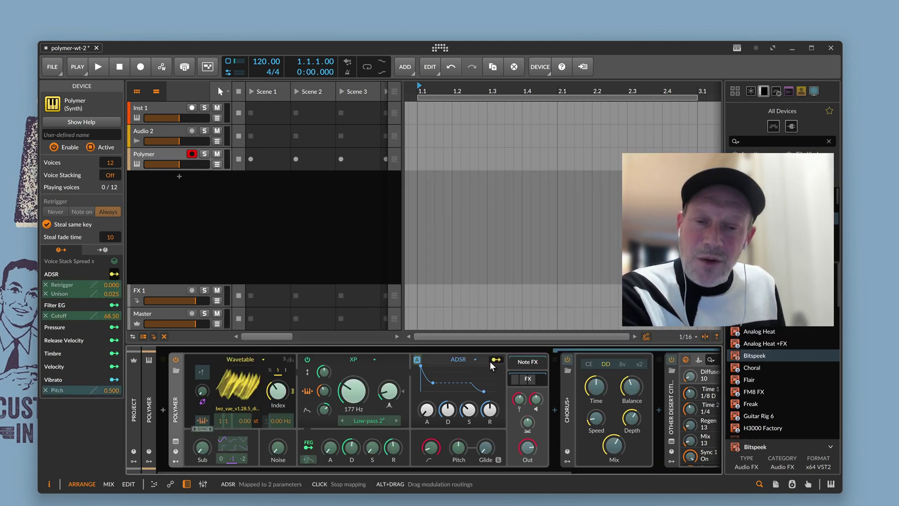
{"action": "left_click", "coordinate": [496, 360]}
{"action": "mouse_move", "coordinate": [283, 399]}
{"action": "left_mouse_down"}
{"action": "mouse_move", "coordinate": [284, 366]}
{"action": "mouse_move", "coordinate": [283, 417]}
{"action": "left_mouse_up"}
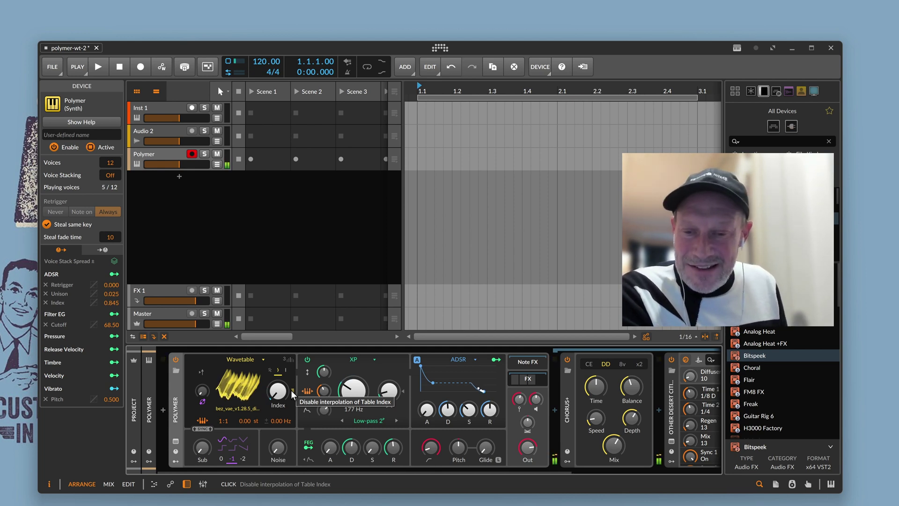
Step: Start saving Polymer as a preset, then abandon the unnamed save
{"action": "right_click", "coordinate": [178, 412]}
{"action": "left_click", "coordinate": [178, 412]}
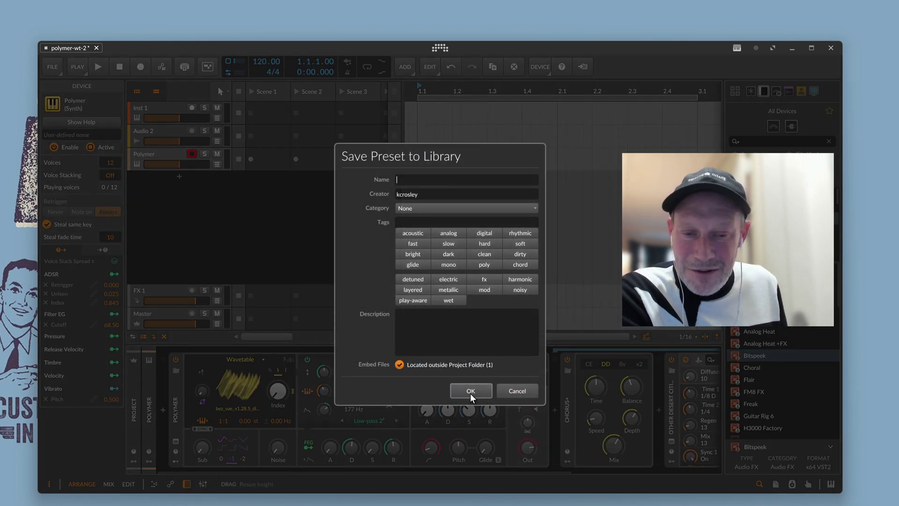
{"action": "left_click", "coordinate": [471, 390]}
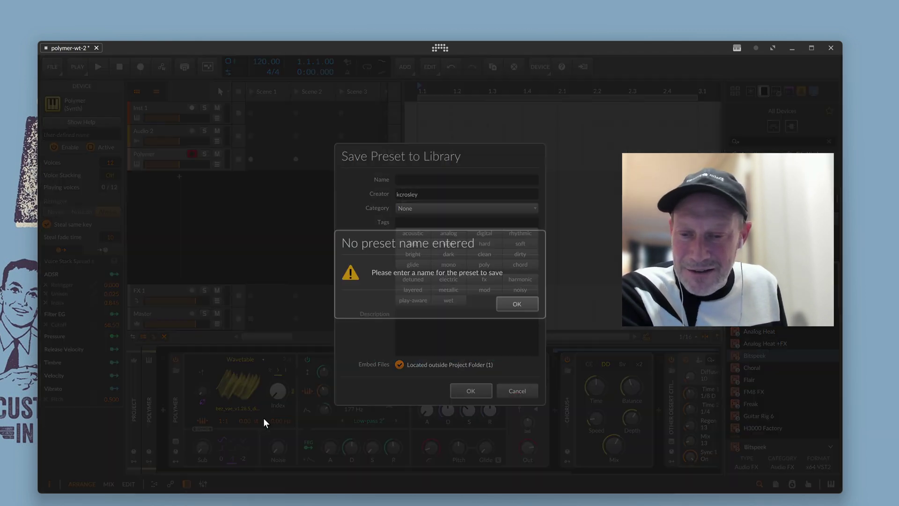
{"action": "left_click", "coordinate": [513, 306]}
{"action": "left_click", "coordinate": [515, 393]}
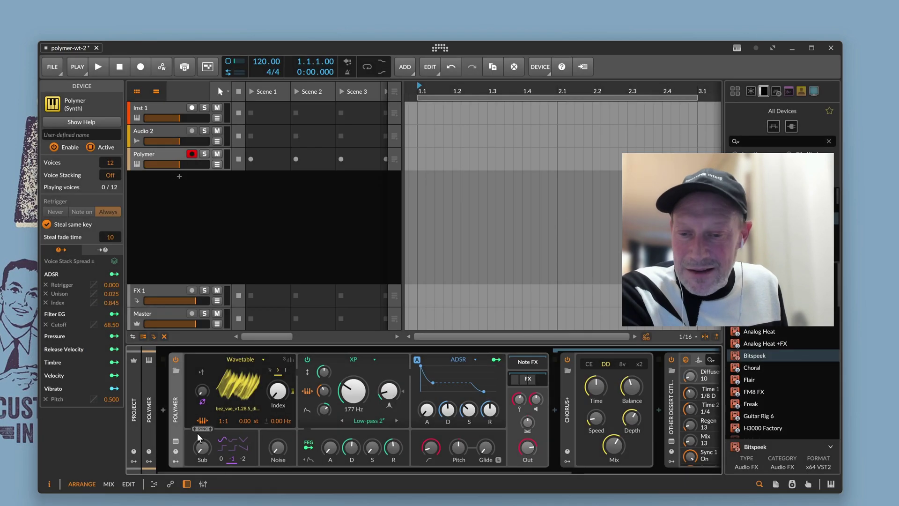
Step: Convert Polymer to a Poly Grid patch, open it, play it, and inspect the ADSR module options
{"action": "right_click", "coordinate": [173, 381]}
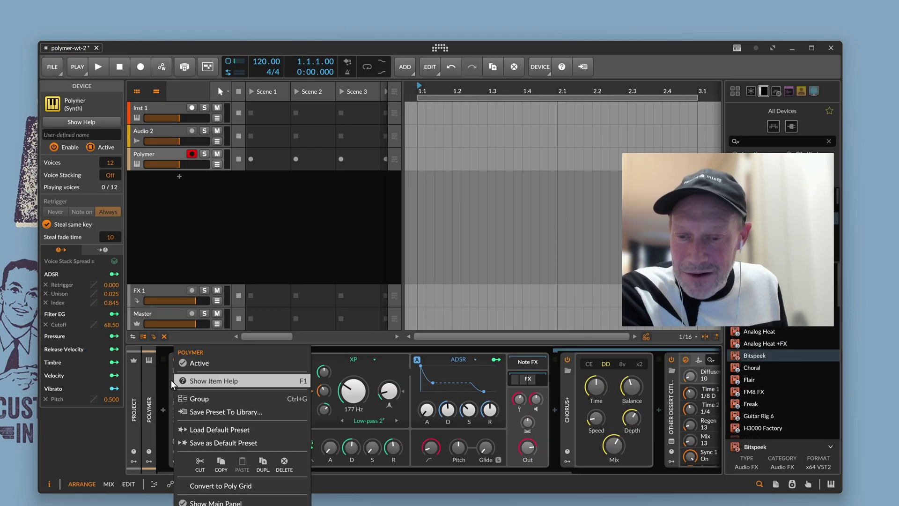
{"action": "left_click", "coordinate": [208, 487]}
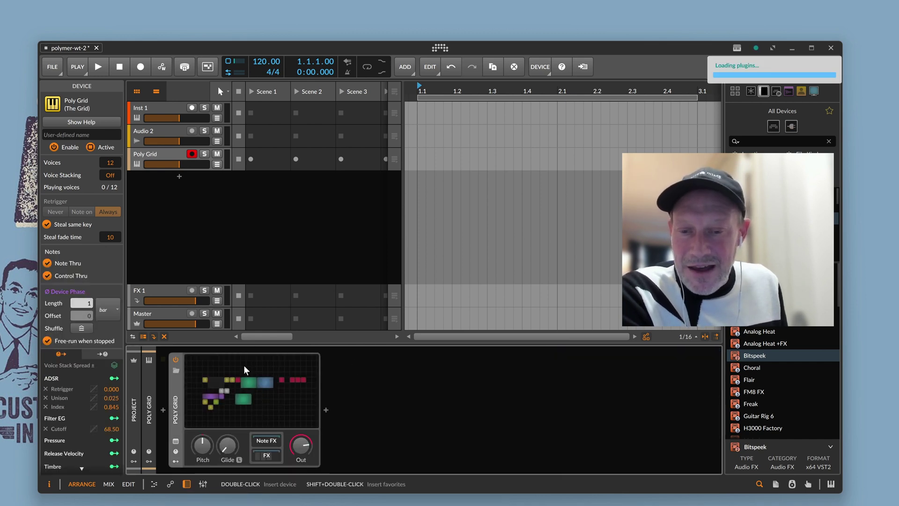
{"action": "double_click", "coordinate": [252, 389]}
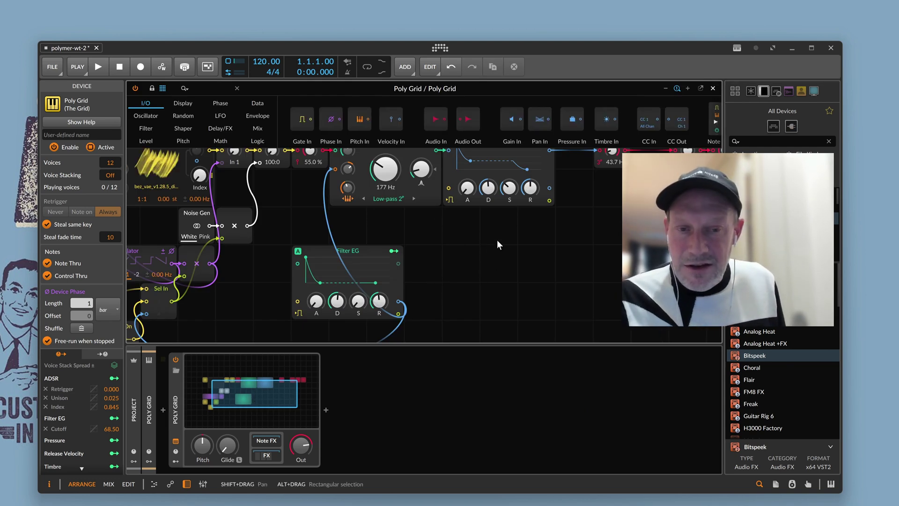
{"action": "key", "text": "space"}
{"action": "right_click", "coordinate": [538, 166]}
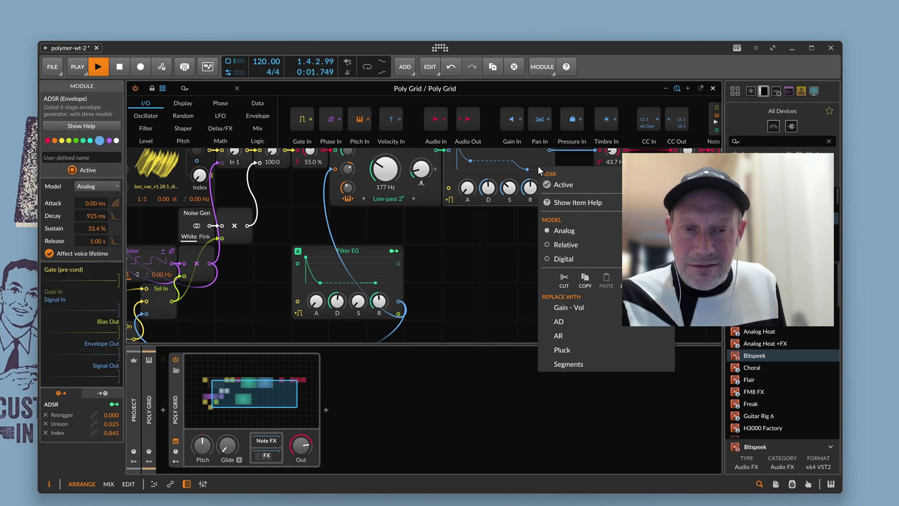
{"action": "left_click", "coordinate": [568, 214]}
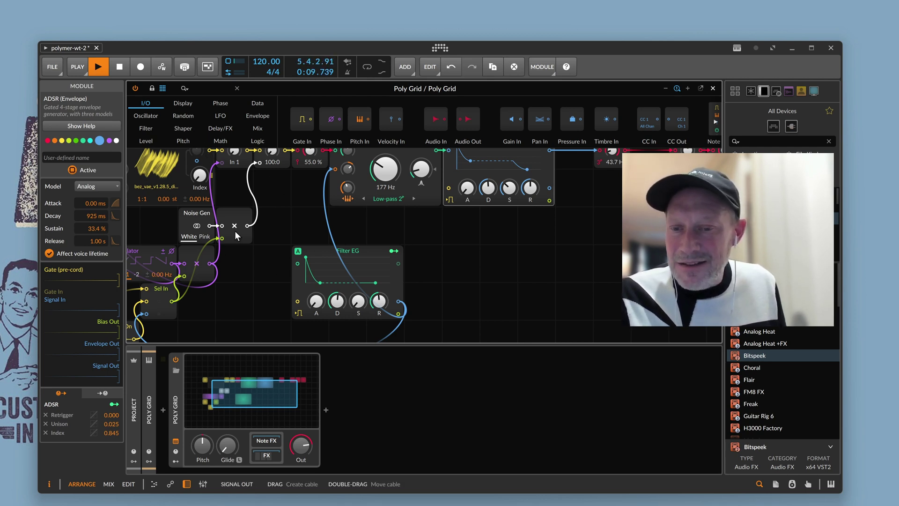
Step: Undo the Poly Grid conversion to restore Polymer and stop playback
{"action": "key", "text": "ctrl+z"}
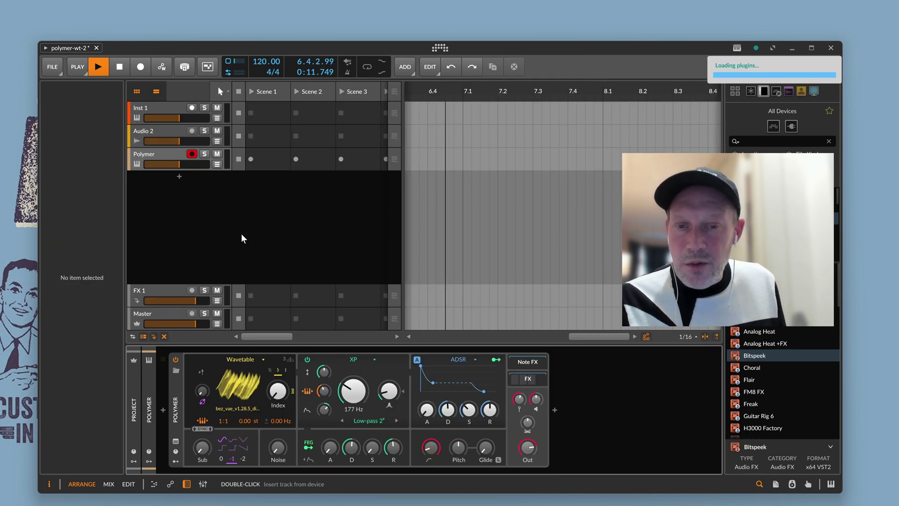
{"action": "key", "text": "space"}
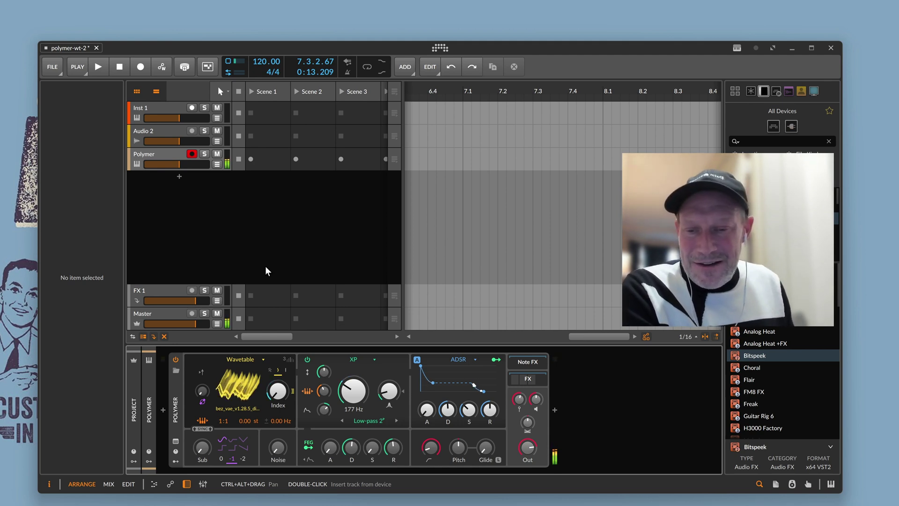
Step: Load the bottom-right wavetable from 8_bez_wavetables_128 into Polymer's oscillator
{"action": "left_click", "coordinate": [238, 389]}
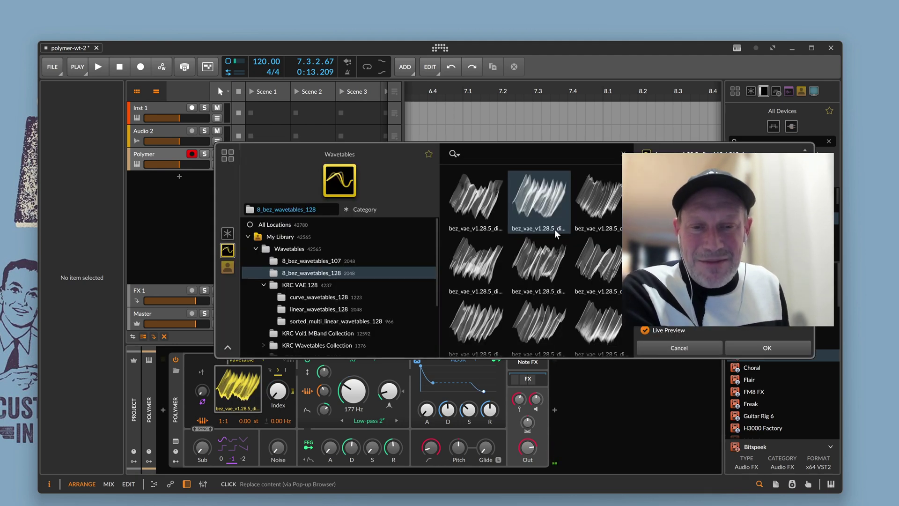
{"action": "left_click", "coordinate": [579, 310]}
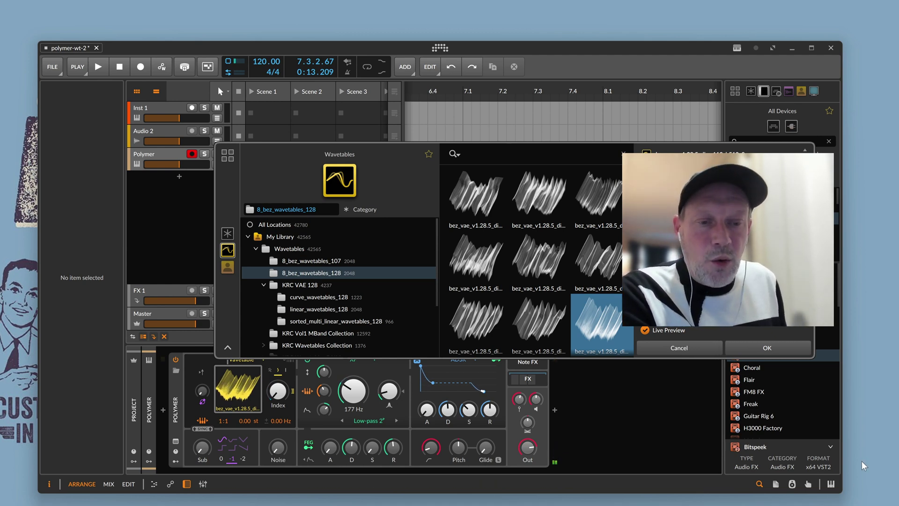
{"action": "left_click", "coordinate": [749, 349]}
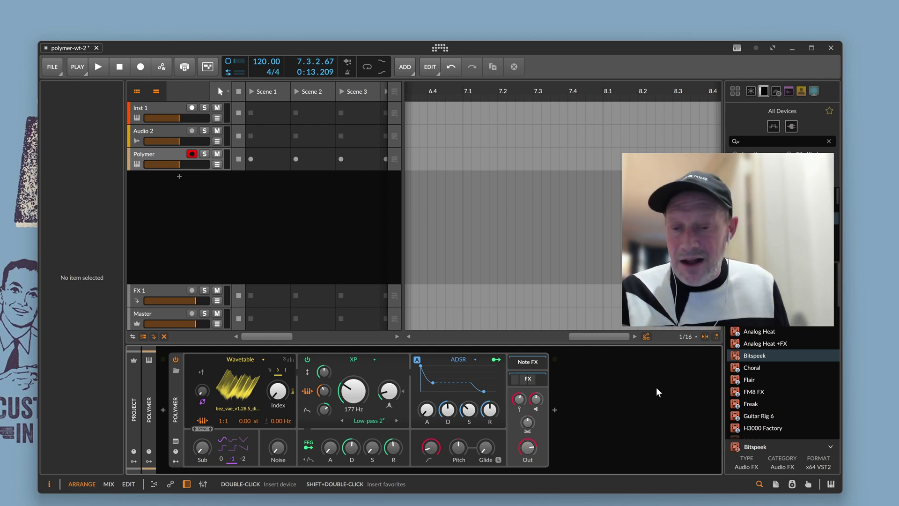
Step: Bring up Visual Studio Code showing convert-wav-wavetables-to-wt-format.py
{"action": "mouse_move", "coordinate": [314, 505]}
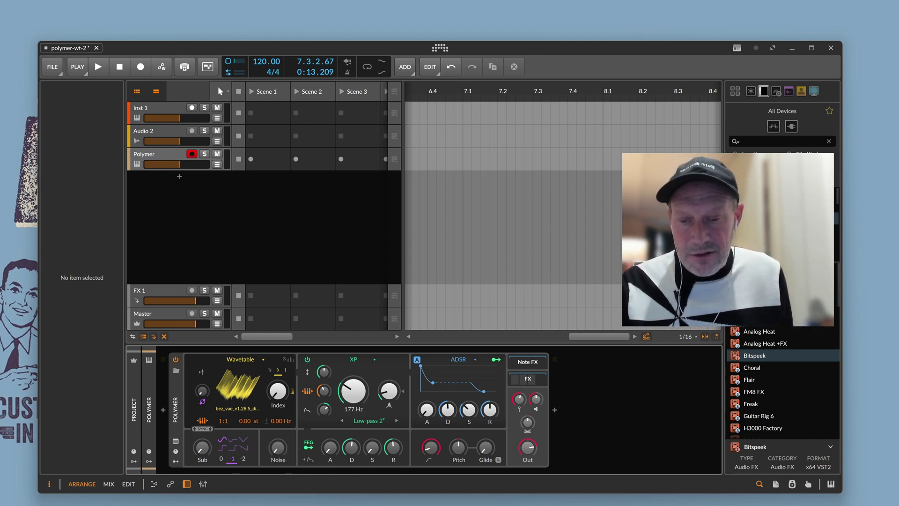
{"action": "key", "text": "alt+Tab"}
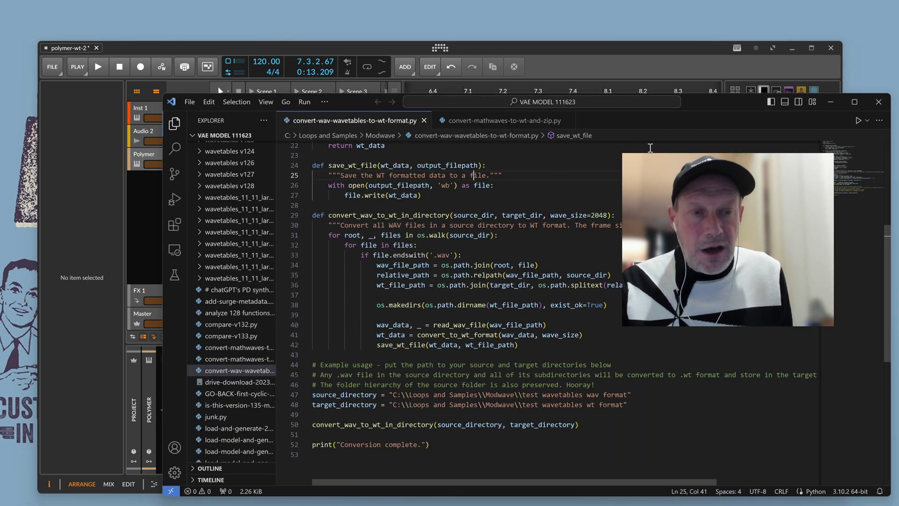
Step: Review the script's folder paths, selecting the line-47 source_directory path, then open File Explorer
{"action": "left_click_drag", "start_coordinate": [721, 110], "coordinate": [710, 36]}
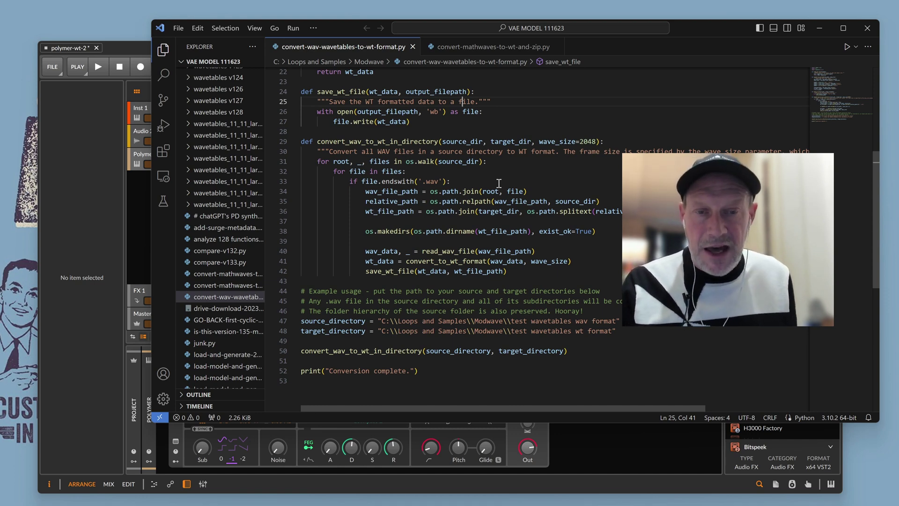
{"action": "scroll", "coordinate": [499, 183], "scroll_direction": "up", "scroll_amount": 7}
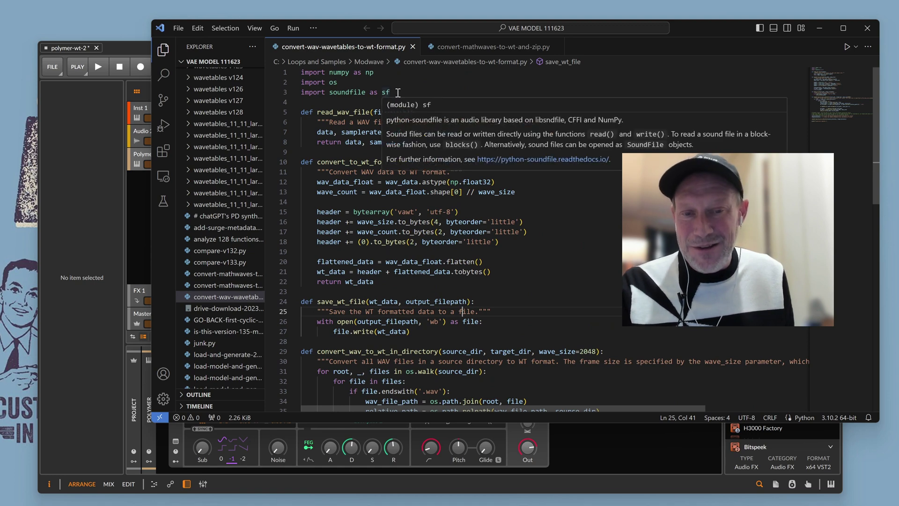
{"action": "scroll", "coordinate": [389, 159], "scroll_direction": "down", "scroll_amount": 2}
{"action": "scroll", "coordinate": [422, 160], "scroll_direction": "down", "scroll_amount": 2}
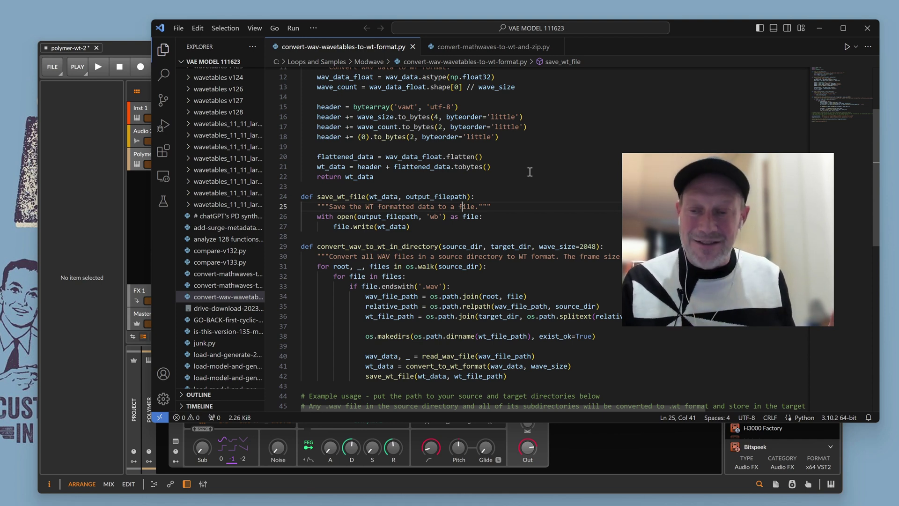
{"action": "scroll", "coordinate": [530, 172], "scroll_direction": "down", "scroll_amount": 2}
{"action": "scroll", "coordinate": [525, 190], "scroll_direction": "down", "scroll_amount": 1}
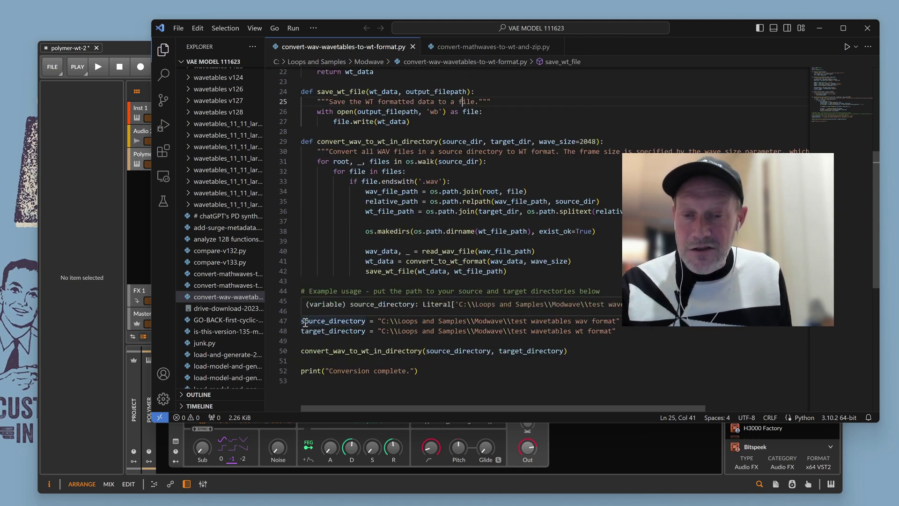
{"action": "left_click_drag", "start_coordinate": [303, 322], "coordinate": [630, 327]}
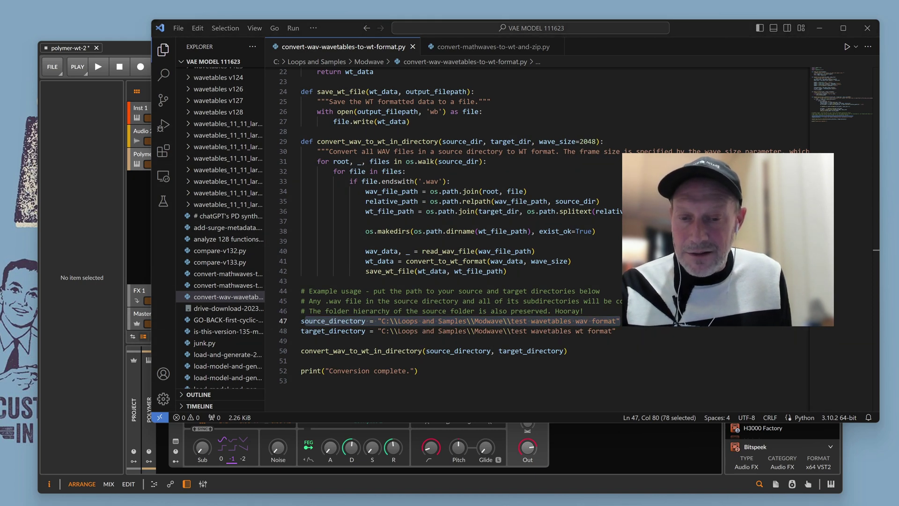
{"action": "key", "text": "super+e"}
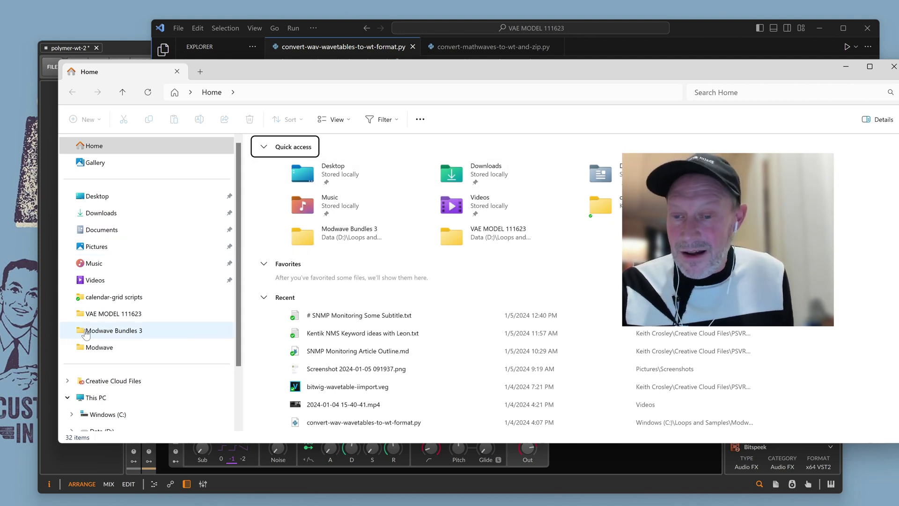
Step: Open Modwave > test wavetables wav format and select the loose multilinhi WAV file
{"action": "left_click", "coordinate": [121, 348]}
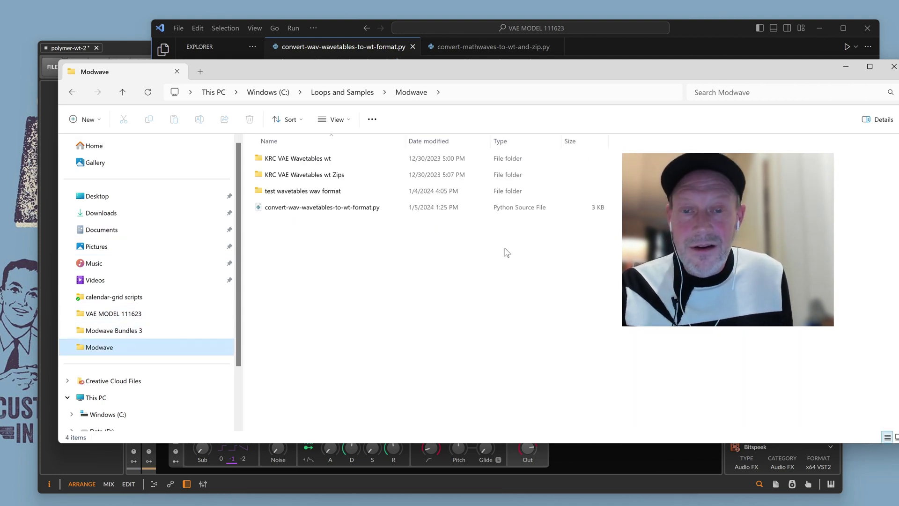
{"action": "left_click", "coordinate": [286, 195]}
{"action": "double_click", "coordinate": [293, 194]}
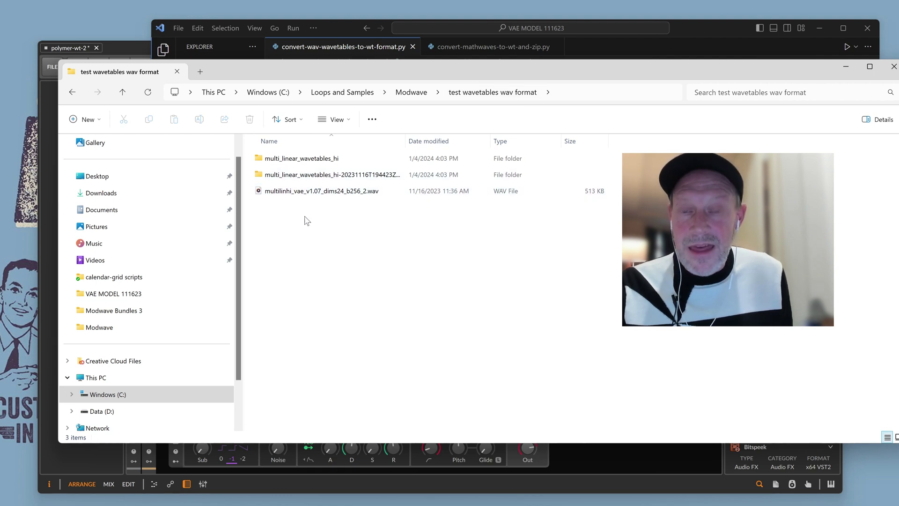
{"action": "left_click", "coordinate": [368, 192]}
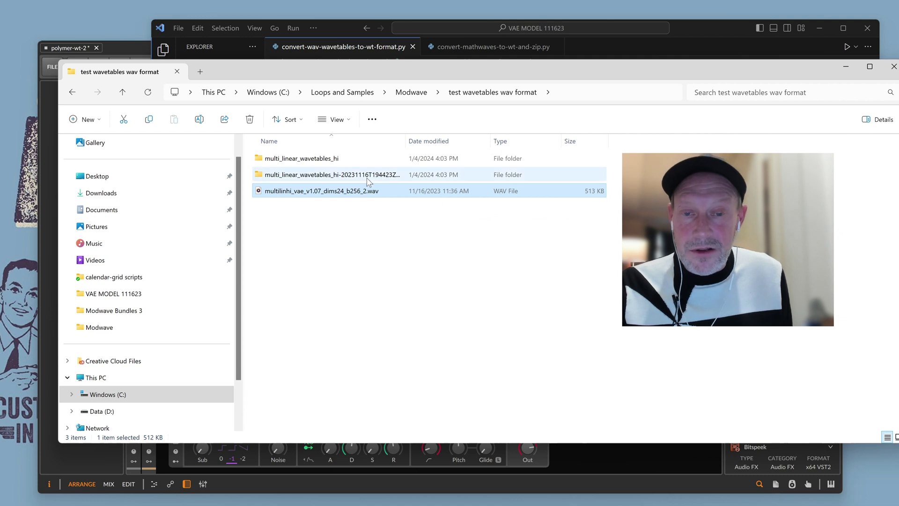
Step: Browse into both multi_linear_wavetables_hi folders and the nested subfolder
{"action": "double_click", "coordinate": [331, 158]}
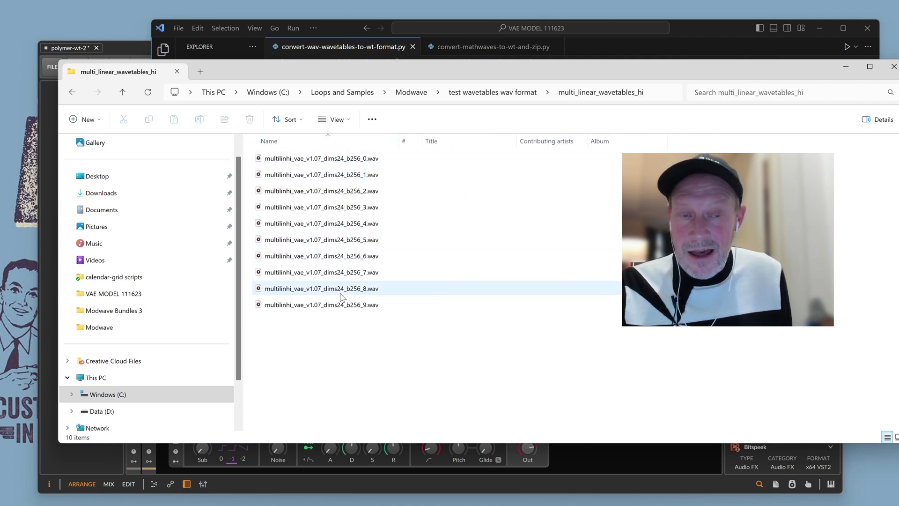
{"action": "left_click", "coordinate": [514, 93]}
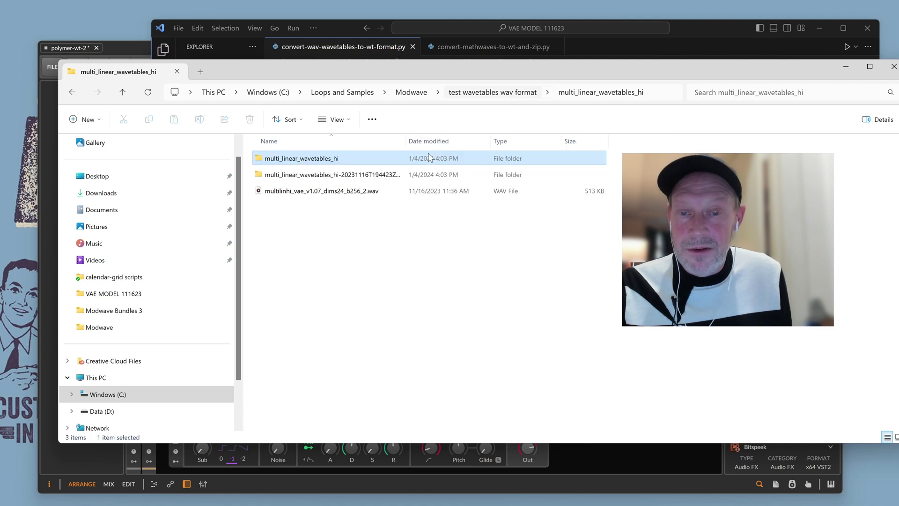
{"action": "left_click", "coordinate": [331, 178]}
{"action": "double_click", "coordinate": [333, 176]}
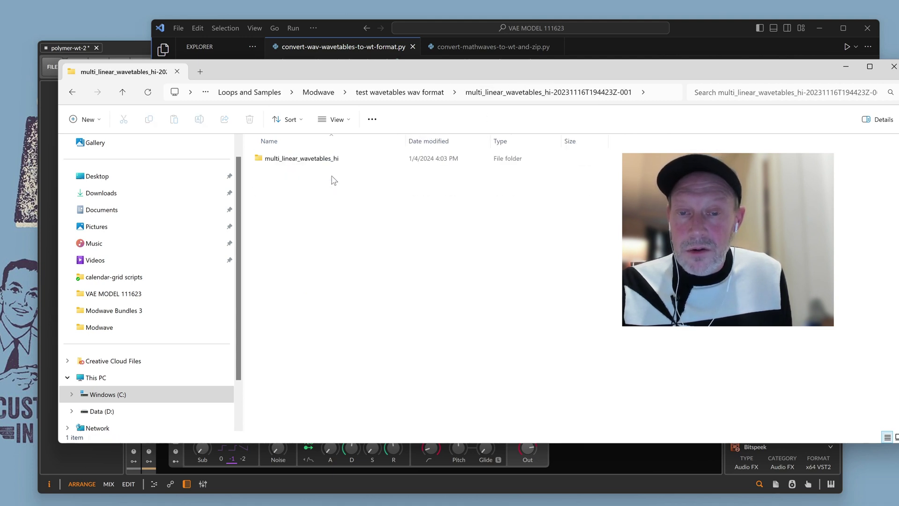
{"action": "key", "text": "Down"}
{"action": "key", "text": "Return"}
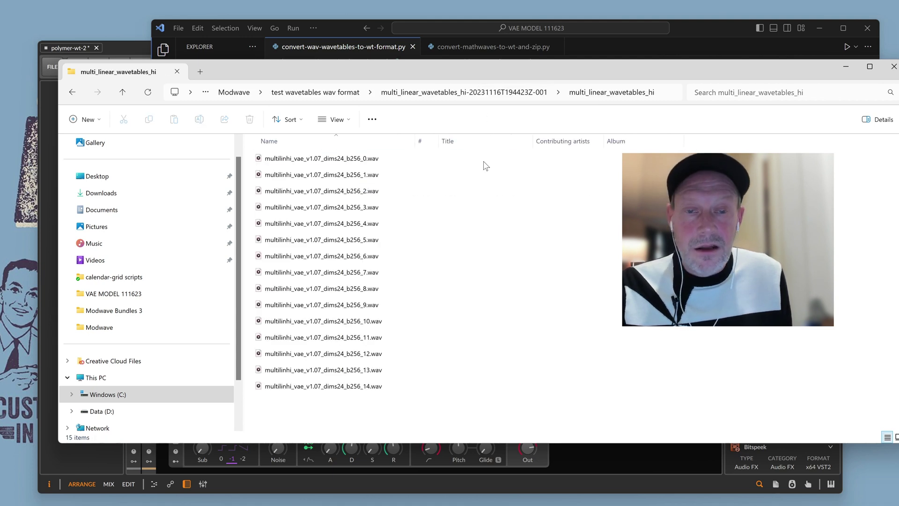
Step: Return to test wavetables wav format and select its full path in the address bar
{"action": "left_click", "coordinate": [498, 94]}
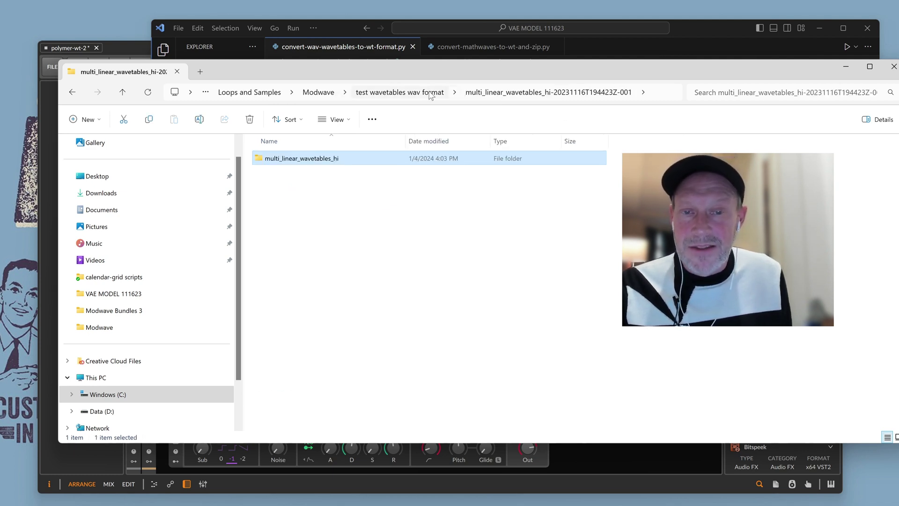
{"action": "left_click", "coordinate": [374, 93]}
{"action": "left_click", "coordinate": [596, 97]}
{"action": "key", "text": "ctrl+c"}
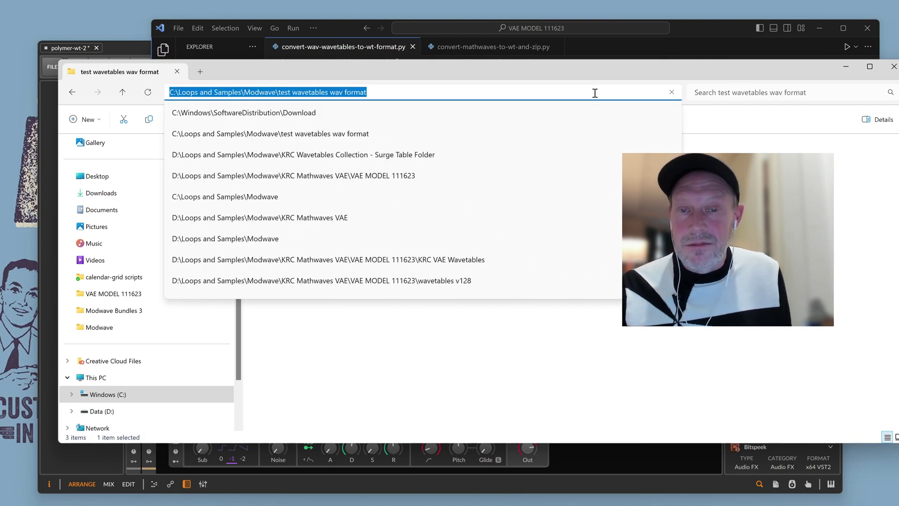
Step: Replace the source_directory string with the pasted test wavetables wav format folder path
{"action": "left_click", "coordinate": [698, 34]}
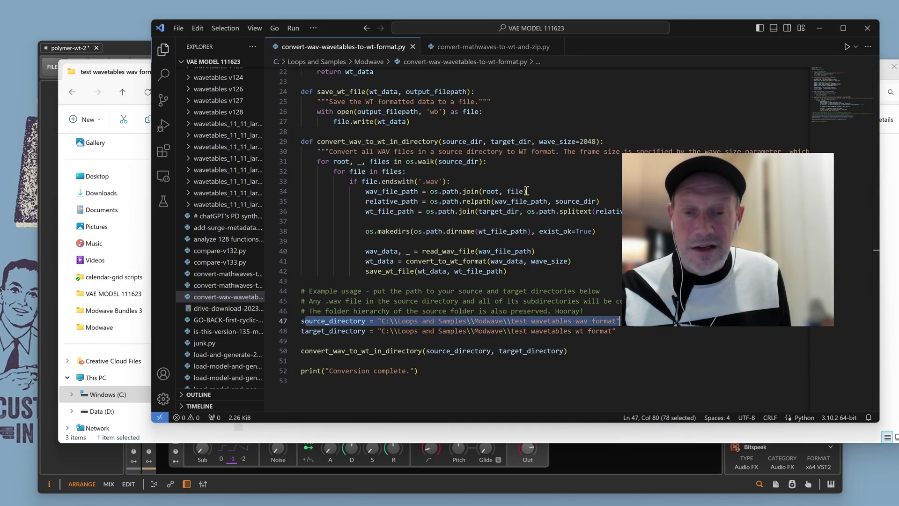
{"action": "left_click", "coordinate": [414, 311]}
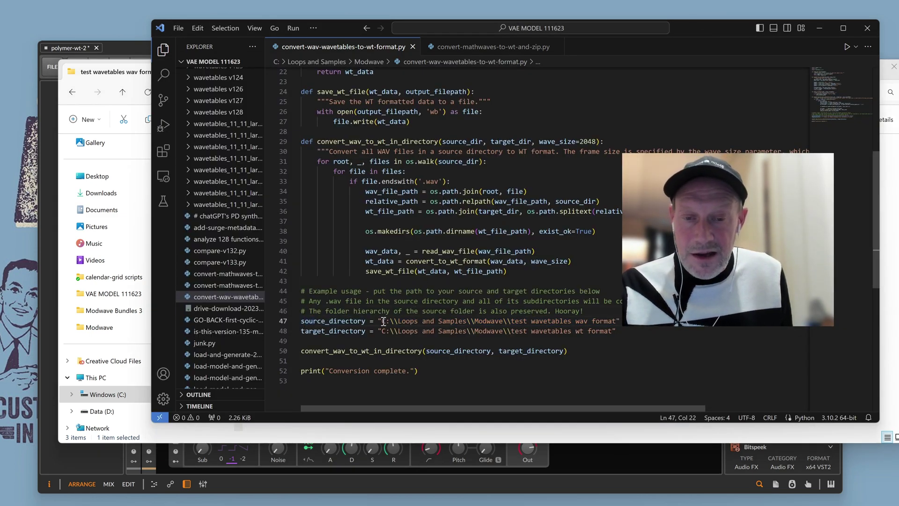
{"action": "left_click_drag", "start_coordinate": [383, 321], "coordinate": [609, 320]}
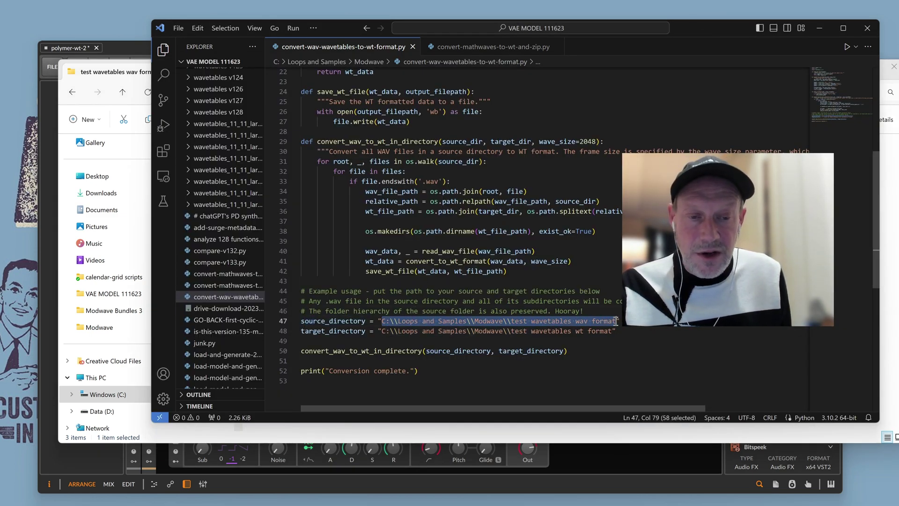
{"action": "key", "text": "ctrl+v"}
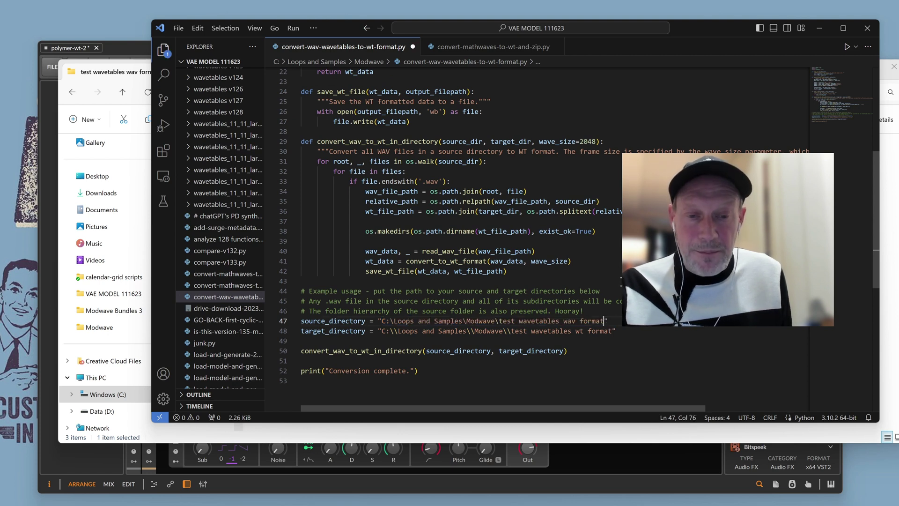
Step: Double each backslash in the new source_directory path to escape it
{"action": "left_click", "coordinate": [394, 321]}
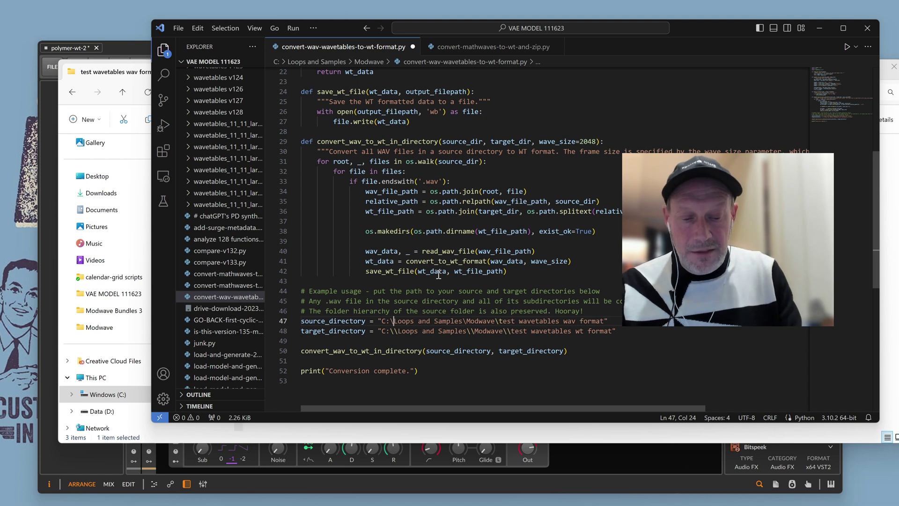
{"action": "type", "text": "\\"}
{"action": "key", "text": "Right"}
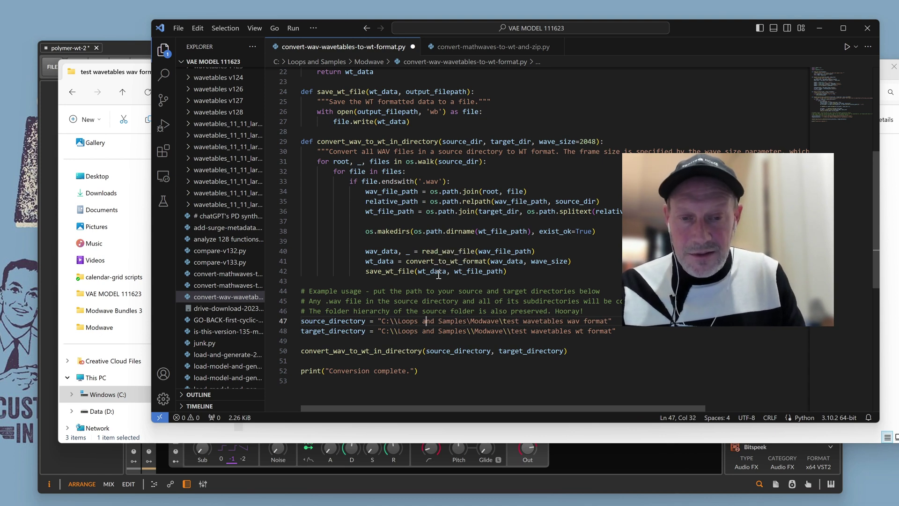
{"action": "type", "text": "\\"}
{"action": "key", "text": "Right"}
{"action": "key", "text": "Right"}
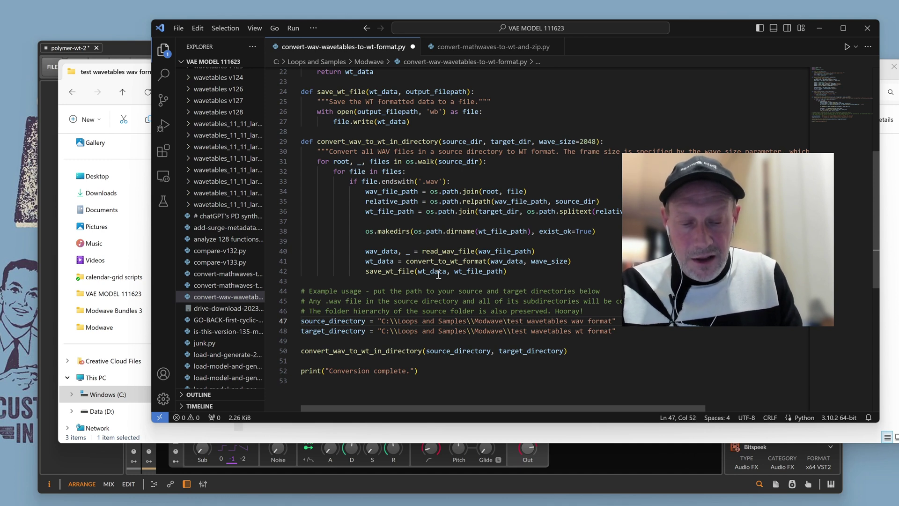
{"action": "type", "text": "\\"}
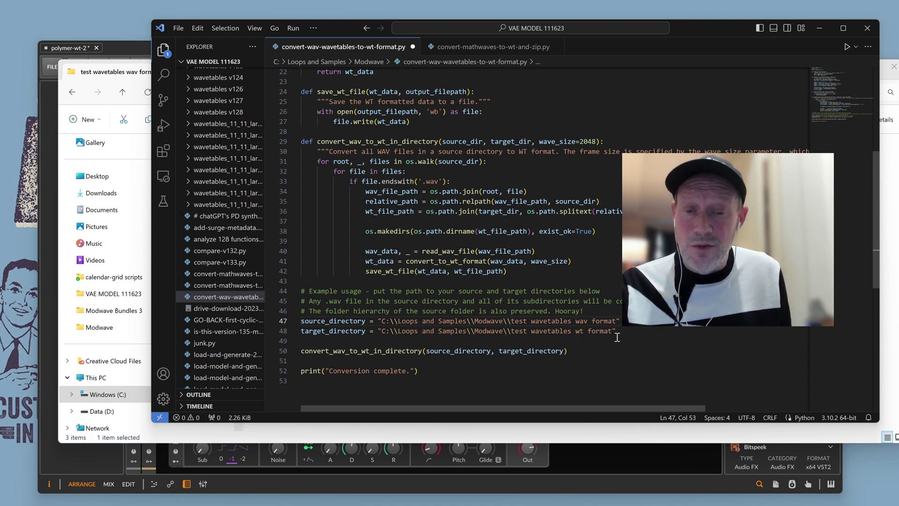
Step: Bring up File > Save As for the script, then cancel the dialog
{"action": "left_click", "coordinate": [474, 374]}
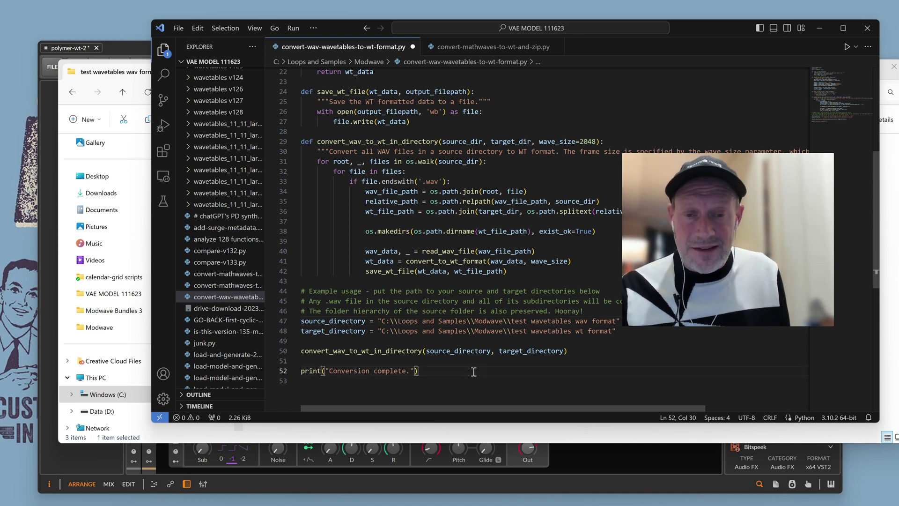
{"action": "left_click", "coordinate": [180, 32]}
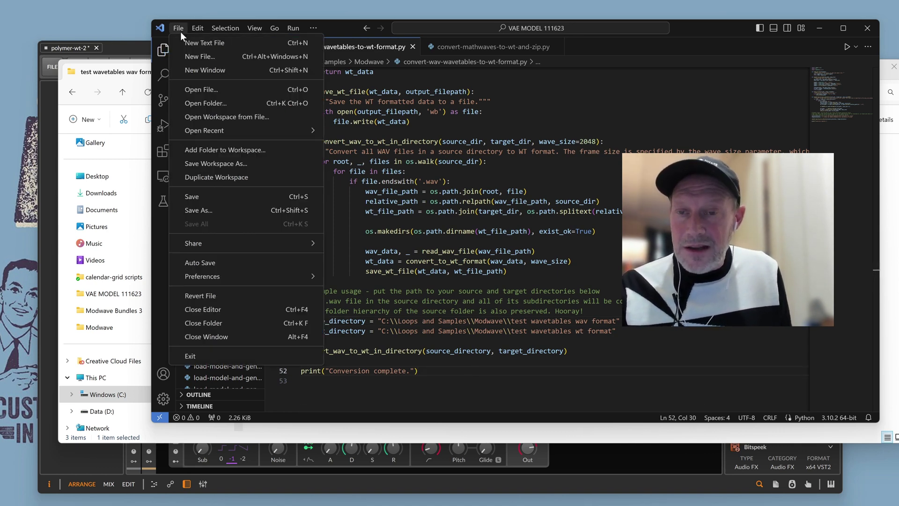
{"action": "left_click", "coordinate": [221, 210]}
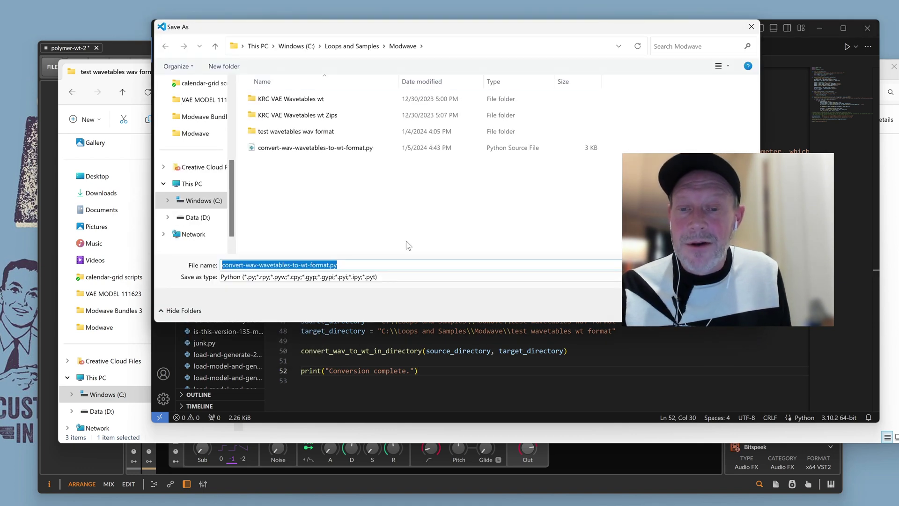
{"action": "key", "text": "Escape"}
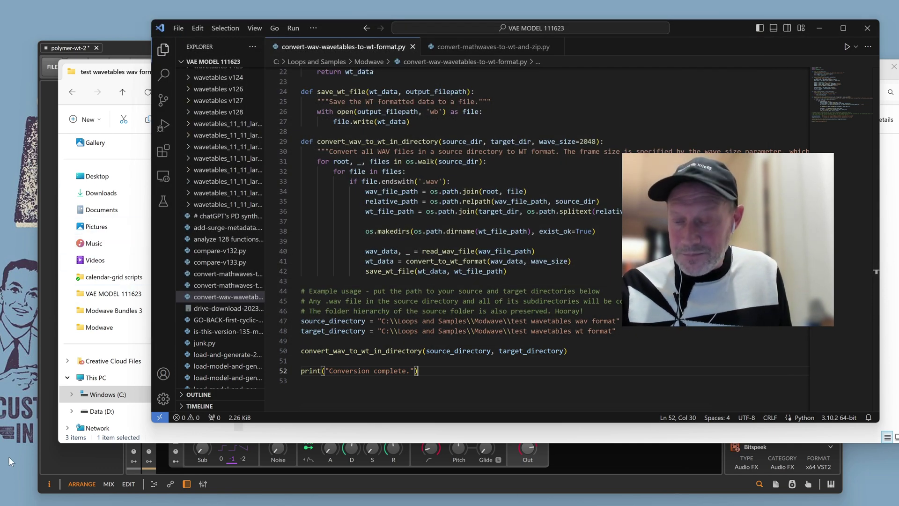
Step: Launch Git Bash from Start search and move its window to the middle-left
{"action": "key", "text": "super"}
{"action": "type", "text": "git bash"}
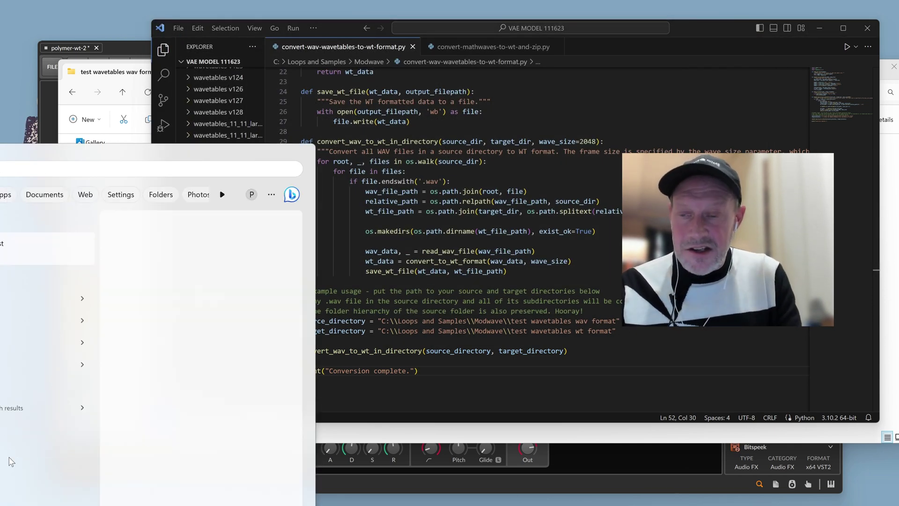
{"action": "key", "text": "Return"}
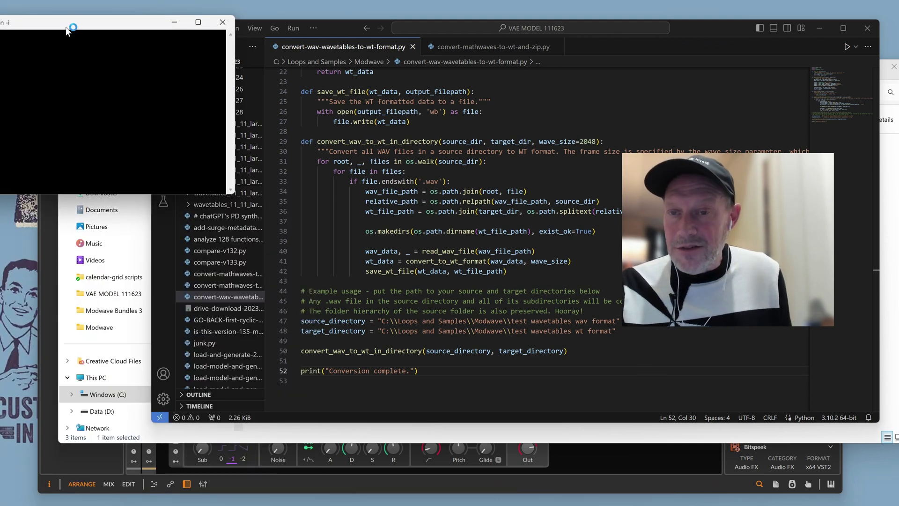
{"action": "left_click_drag", "start_coordinate": [65, 27], "coordinate": [226, 155]}
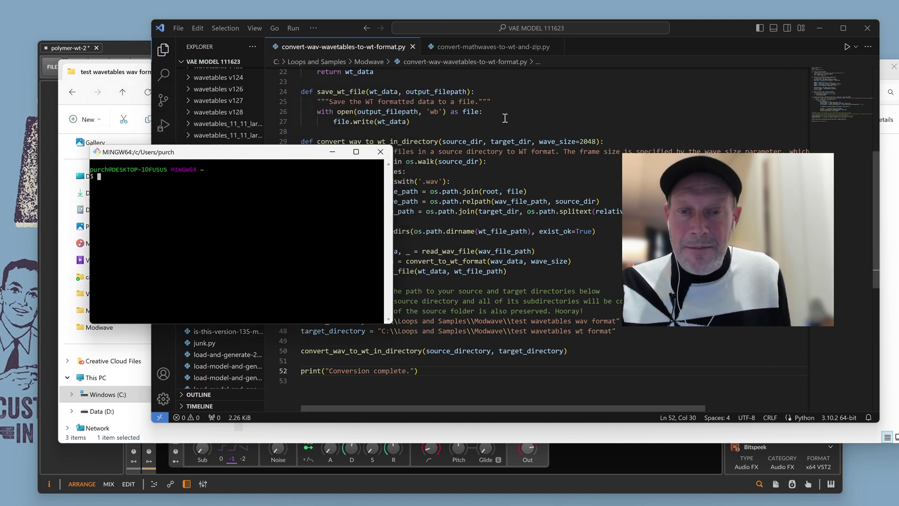
{"action": "scroll", "coordinate": [497, 121], "scroll_direction": "up", "scroll_amount": 7}
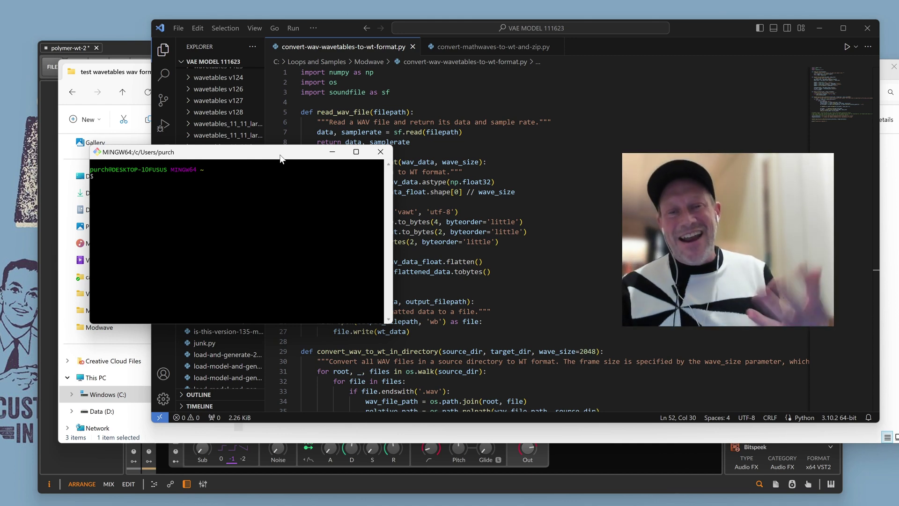
Step: Run pip install numpy in the terminal
{"action": "type", "text": "pip instiall nu"}
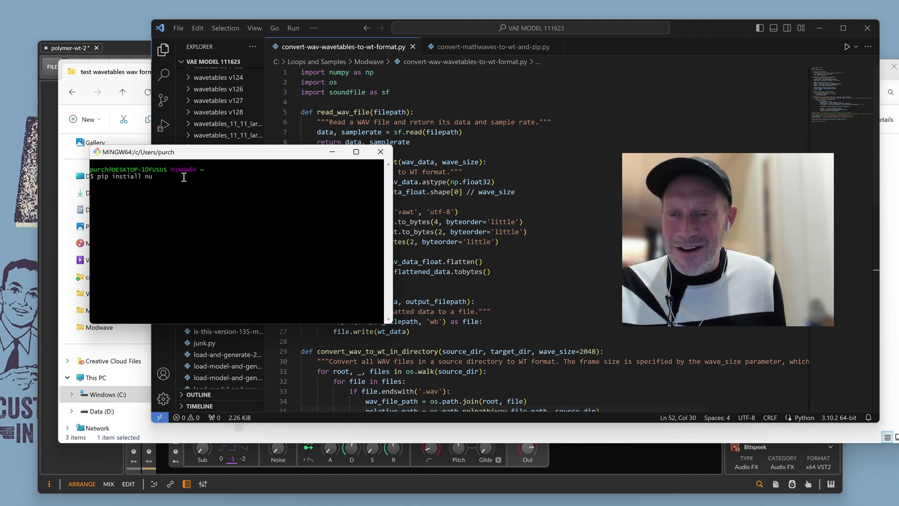
{"action": "key", "text": "BackSpace"}
{"action": "key", "text": "BackSpace"}
{"action": "key", "text": "BackSpace"}
{"action": "key", "text": "BackSpace"}
{"action": "key", "text": "BackSpace"}
{"action": "key", "text": "BackSpace"}
{"action": "key", "text": "BackSpace"}
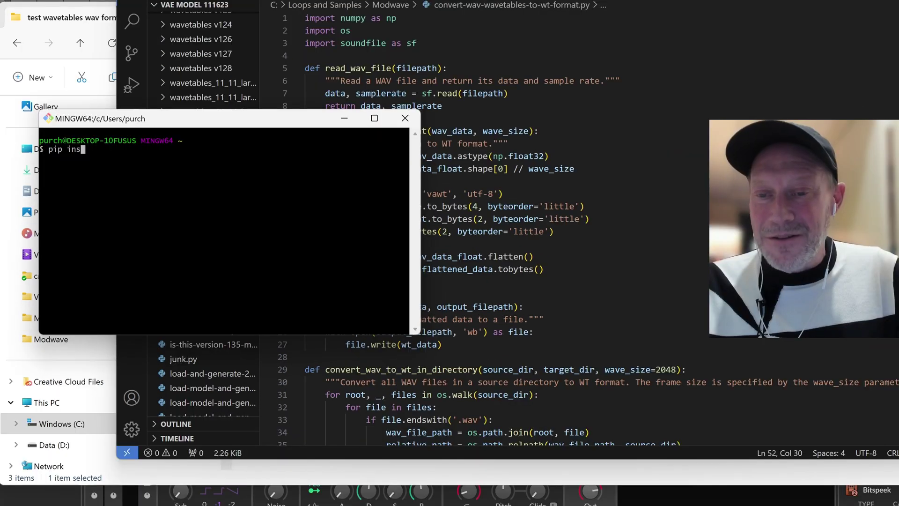
{"action": "type", "text": "all "}
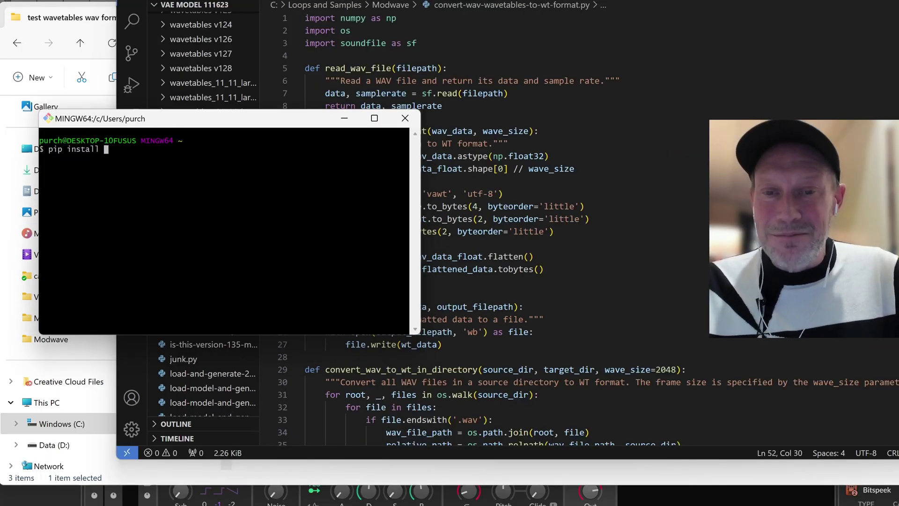
{"action": "type", "text": "numpy"}
{"action": "key", "text": "Return"}
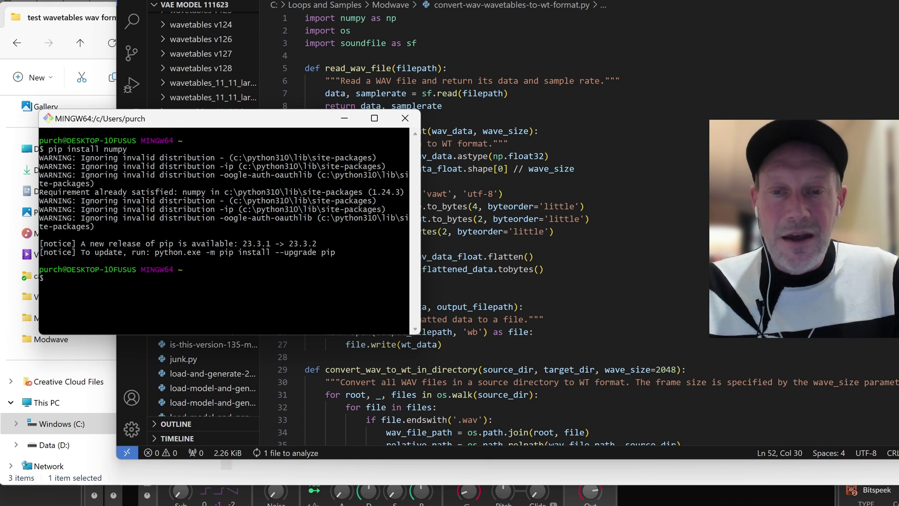
Step: Run pip install os and pip install soundfile, then start a cd command
{"action": "type", "text": "pip instal"}
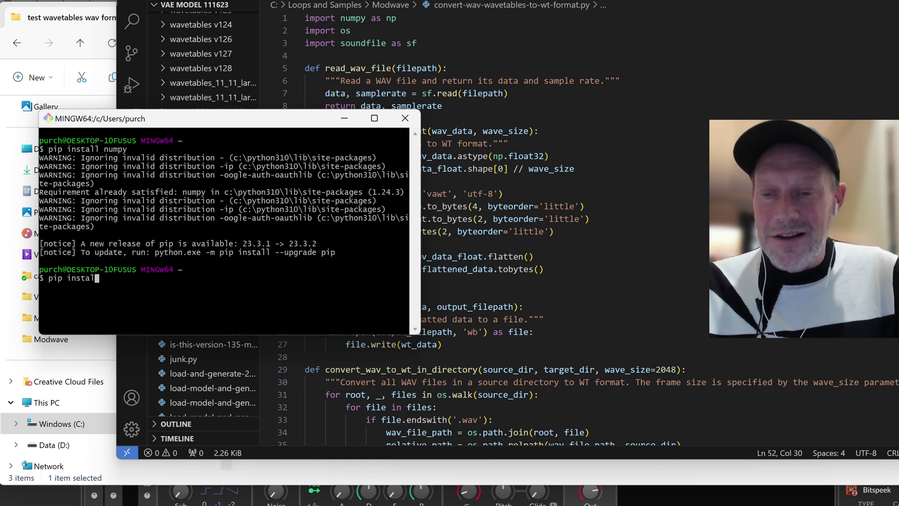
{"action": "type", "text": "l os"}
{"action": "key", "text": "Return"}
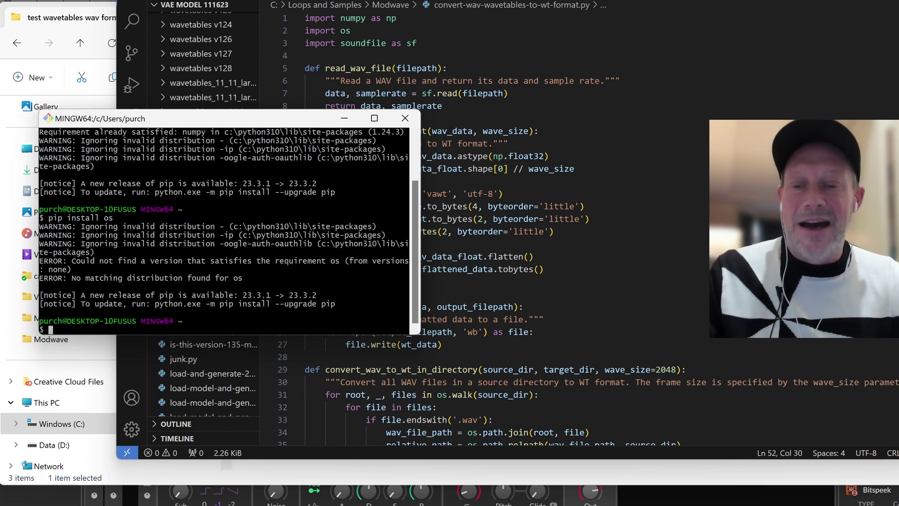
{"action": "type", "text": "pip i"}
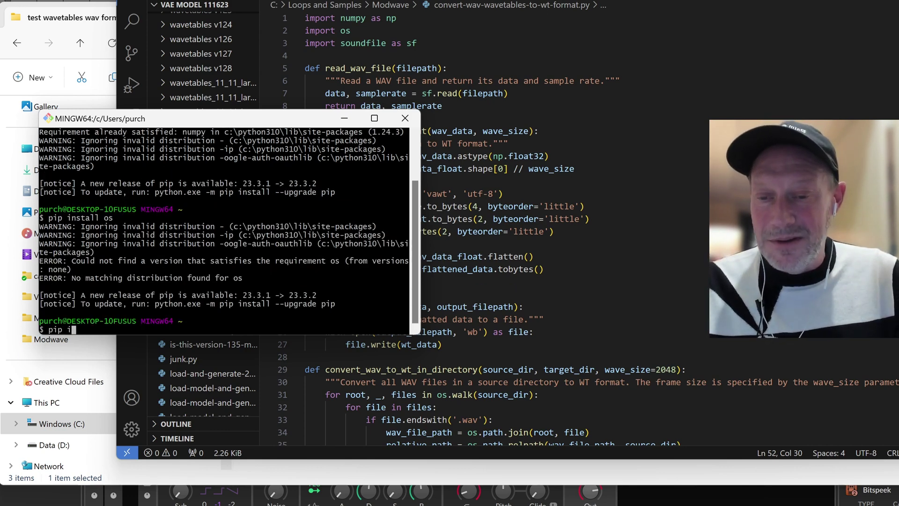
{"action": "type", "text": "nstall soundfile"}
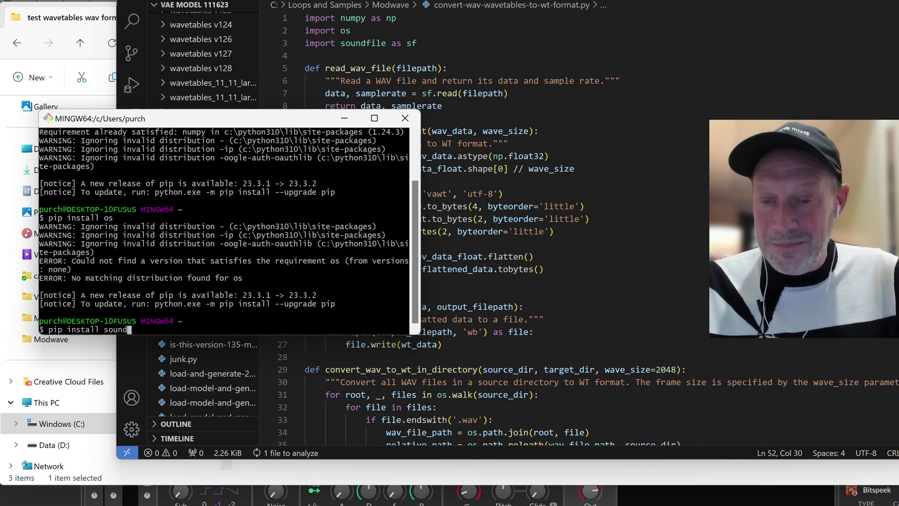
{"action": "key", "text": "Return"}
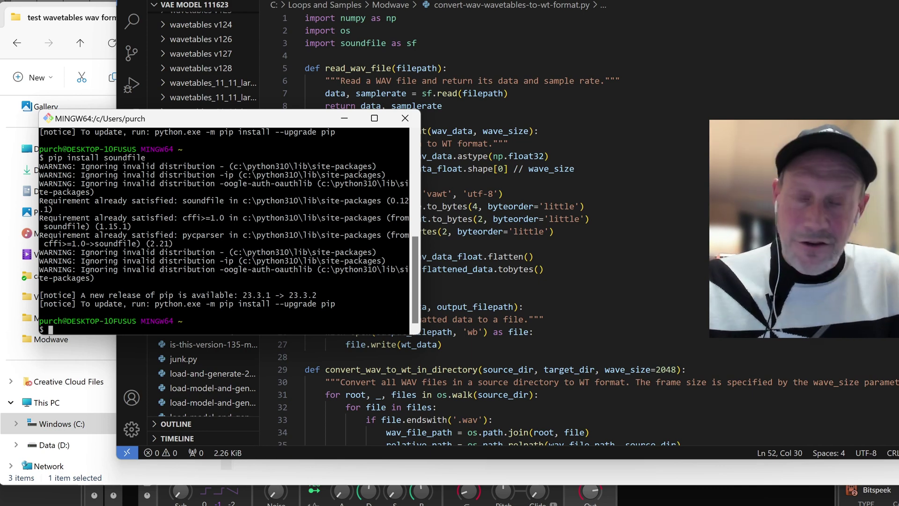
{"action": "type", "text": "cd "}
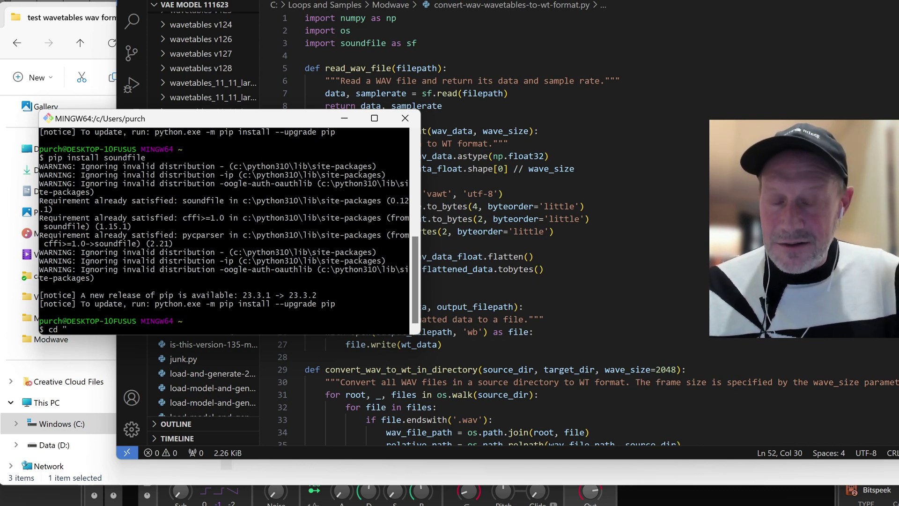
{"action": "type", "text": "\""}
Step: Copy the test wavetables wav format folder path and cd into it in Git Bash
{"action": "left_click", "coordinate": [564, 320]}
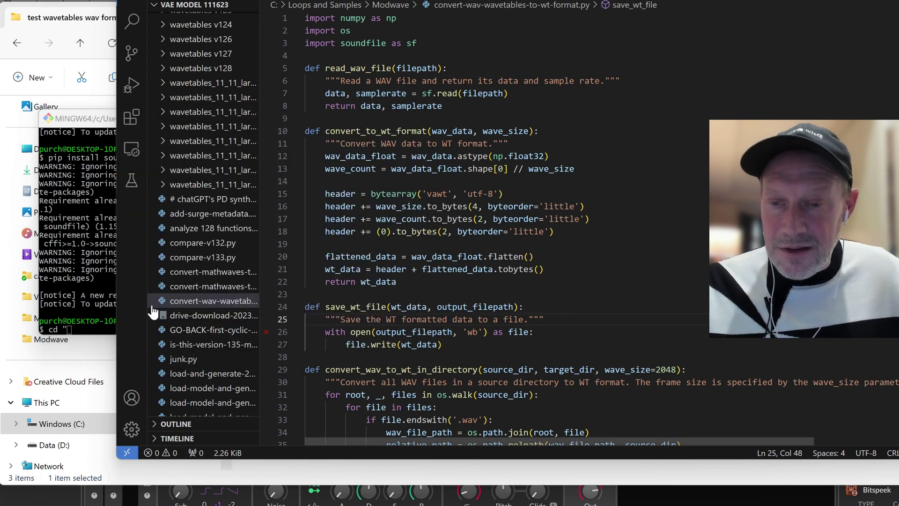
{"action": "left_click", "coordinate": [64, 19]}
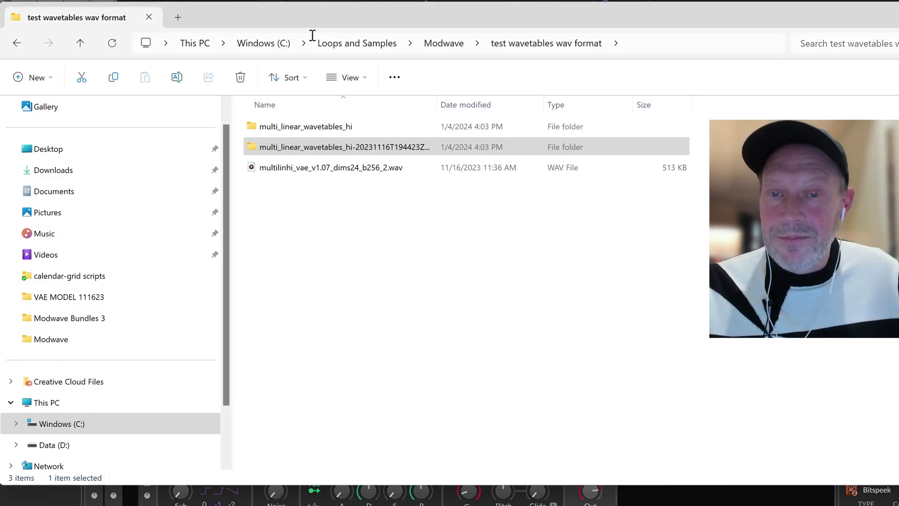
{"action": "left_click", "coordinate": [637, 44]}
{"action": "key", "text": "super+c"}
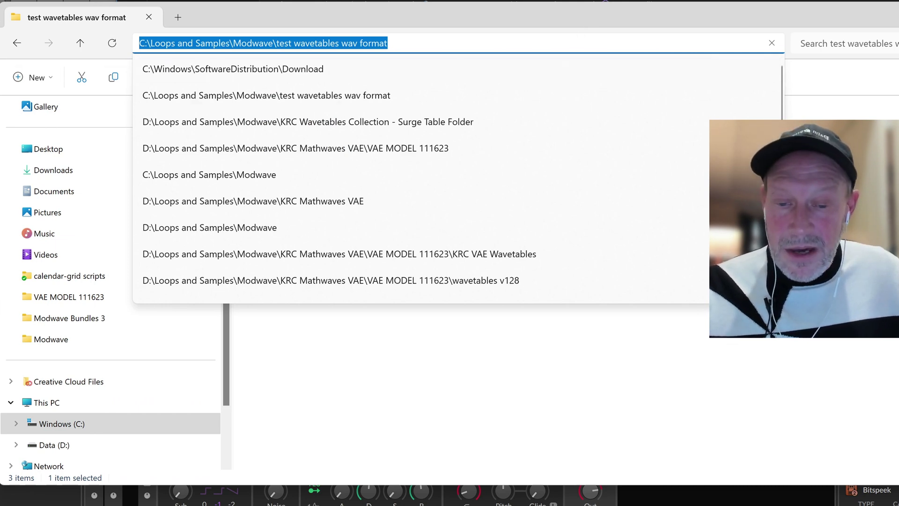
{"action": "key", "text": "alt+Tab"}
{"action": "type", "text": "cd \""}
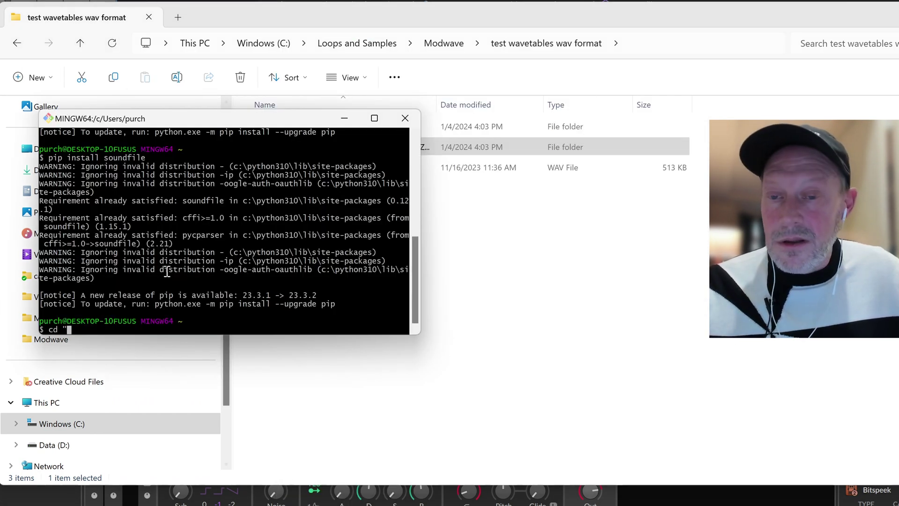
{"action": "key", "text": "ctrl+v"}
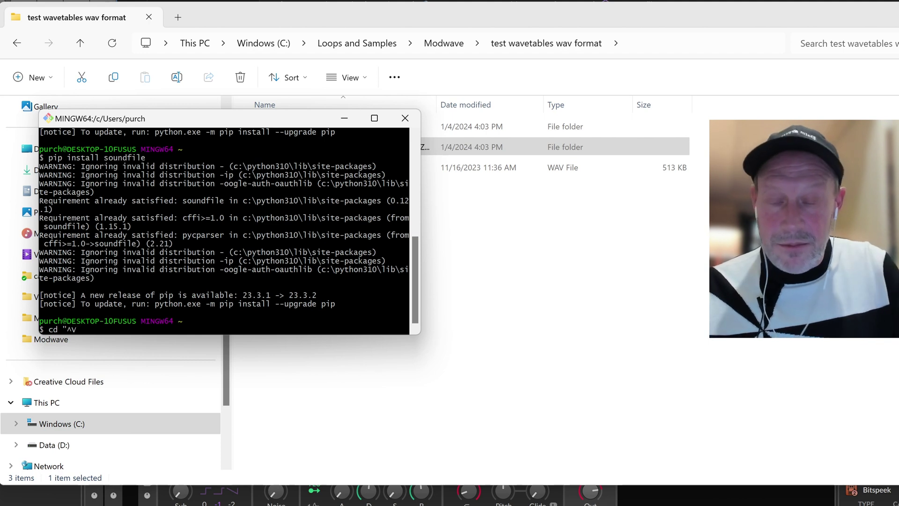
{"action": "key", "text": "BackSpace"}
{"action": "key", "text": "BackSpace"}
{"action": "type", "text": "\""}
{"action": "right_click", "coordinate": [109, 330]}
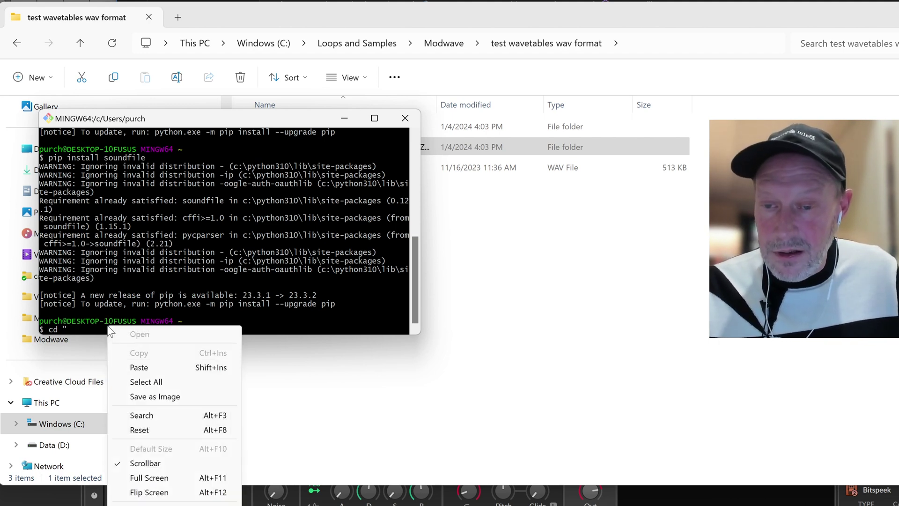
{"action": "left_click", "coordinate": [140, 368]}
{"action": "type", "text": "\""}
{"action": "key", "text": "Return"}
Step: List the wav folder, then cd .. to Modwave and confirm its .py scripts with ls *.py
{"action": "type", "text": "ls"}
{"action": "key", "text": "Return"}
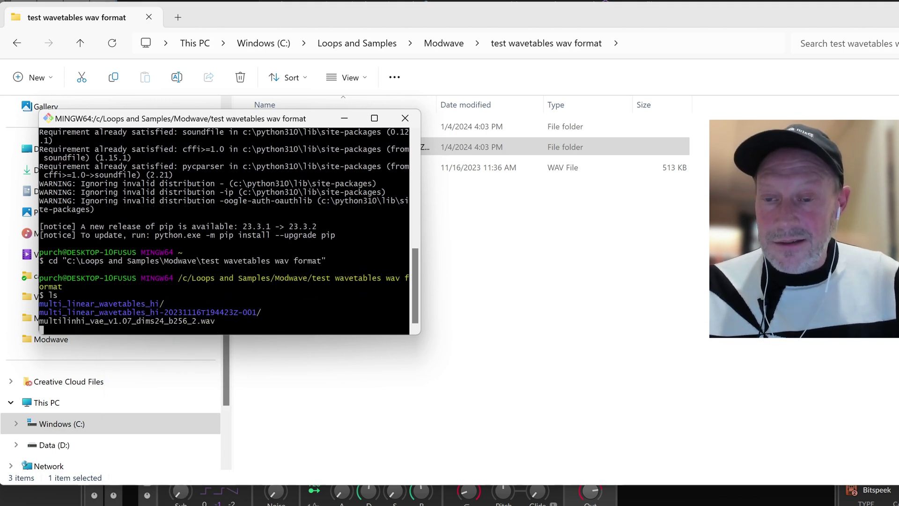
{"action": "type", "text": "ls *"}
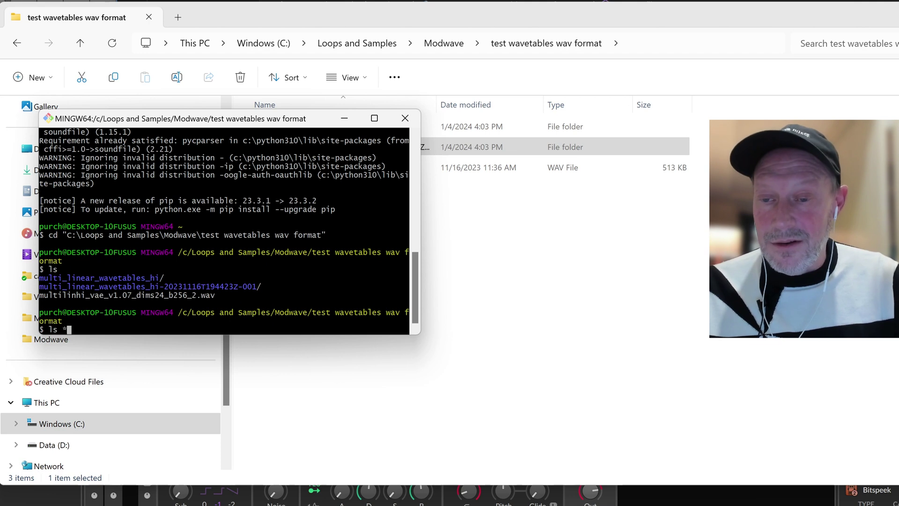
{"action": "type", "text": ".py"}
{"action": "key", "text": "Return"}
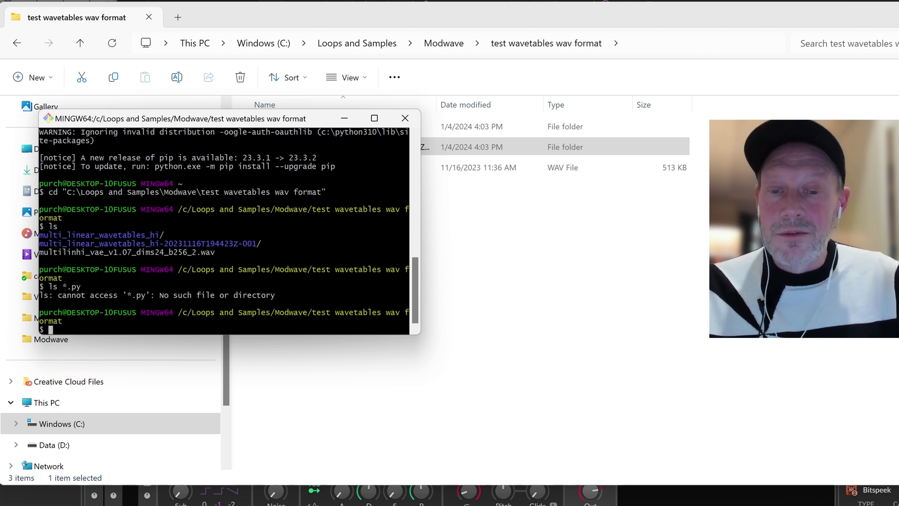
{"action": "type", "text": "cd .."}
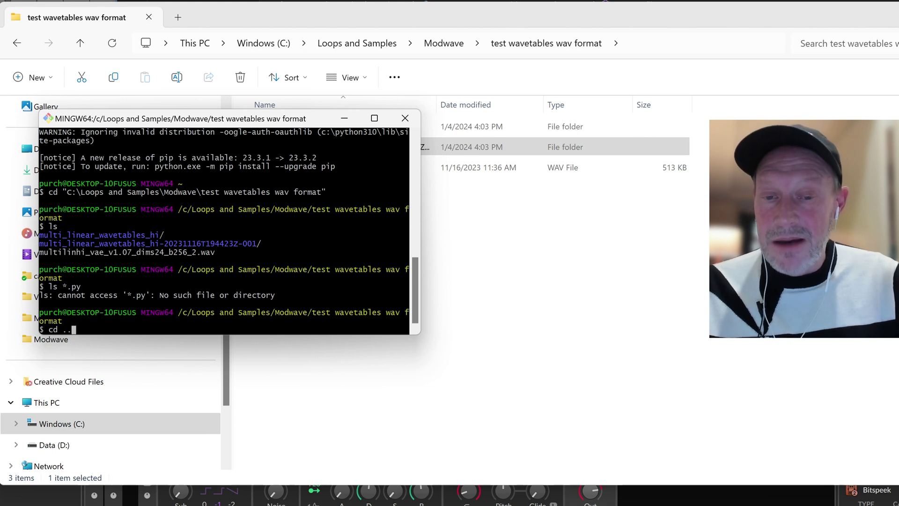
{"action": "key", "text": "Return"}
{"action": "type", "text": "ls"}
{"action": "key", "text": "Return"}
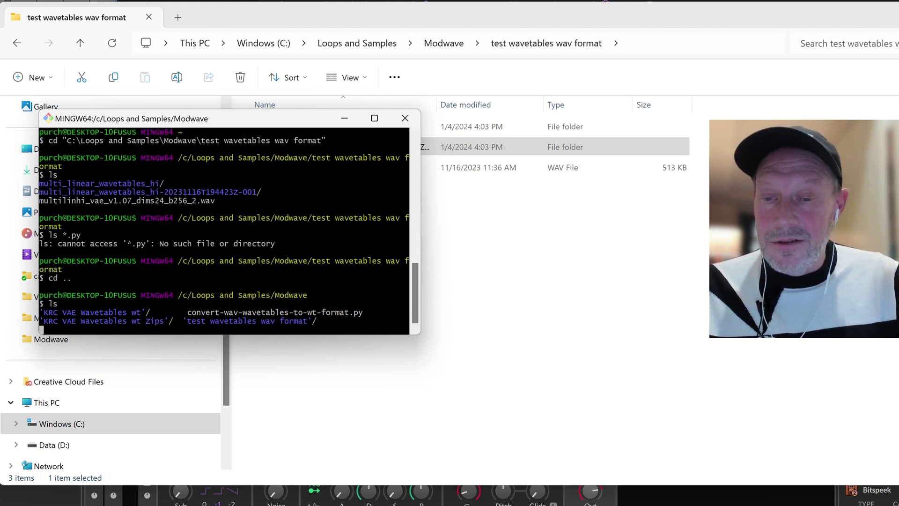
{"action": "type", "text": "ls *.py"}
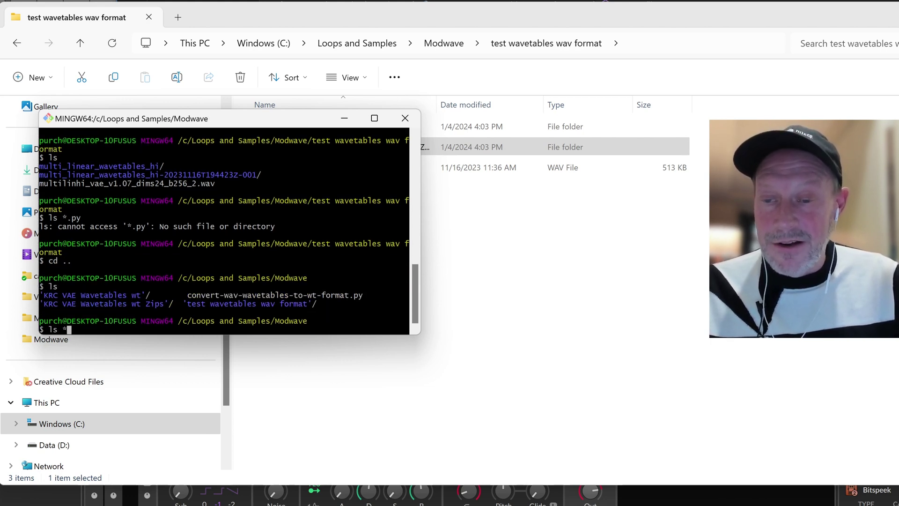
{"action": "key", "text": "Return"}
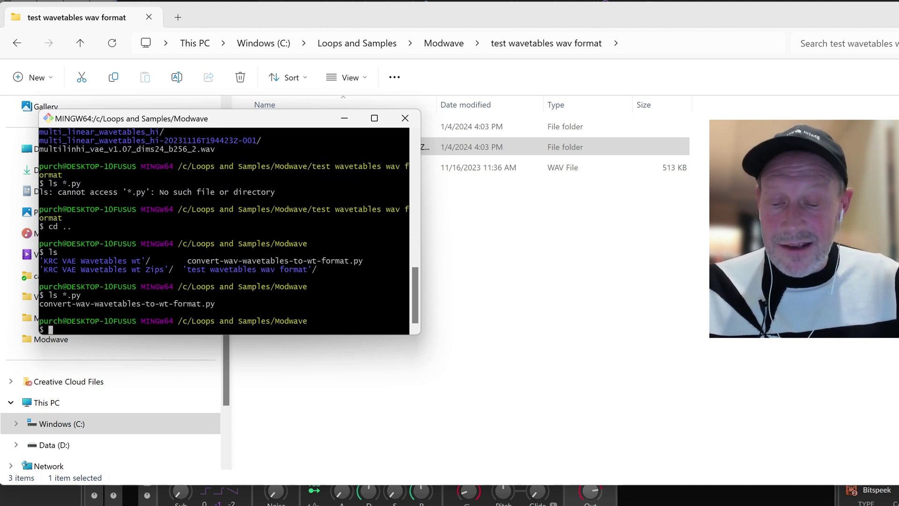
Step: Run python convert-wav-wavetables-to-wt-format.py to convert the WAV wavetables
{"action": "type", "text": "python "}
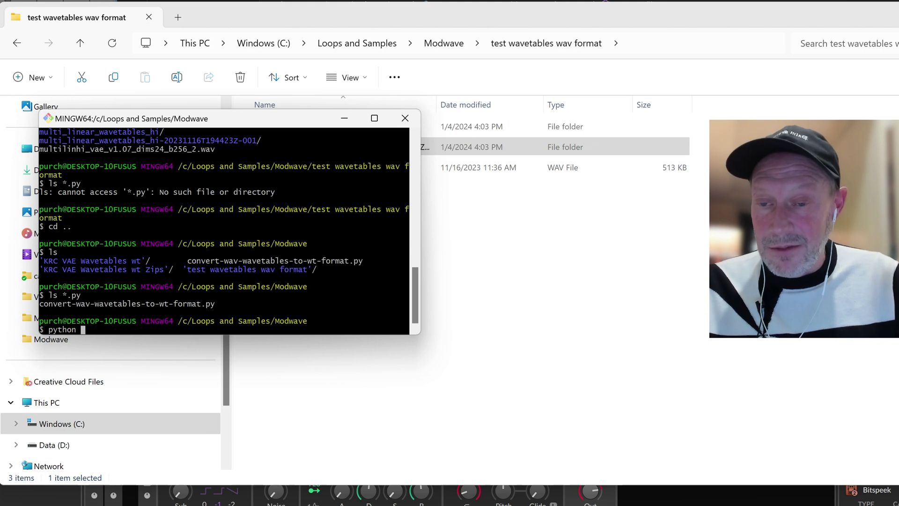
{"action": "type", "text": "convert-wav"}
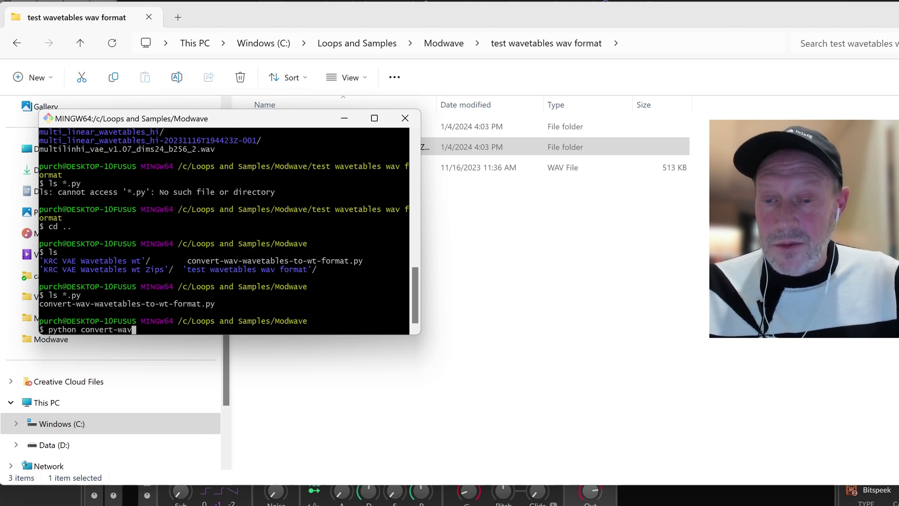
{"action": "key", "text": "Tab"}
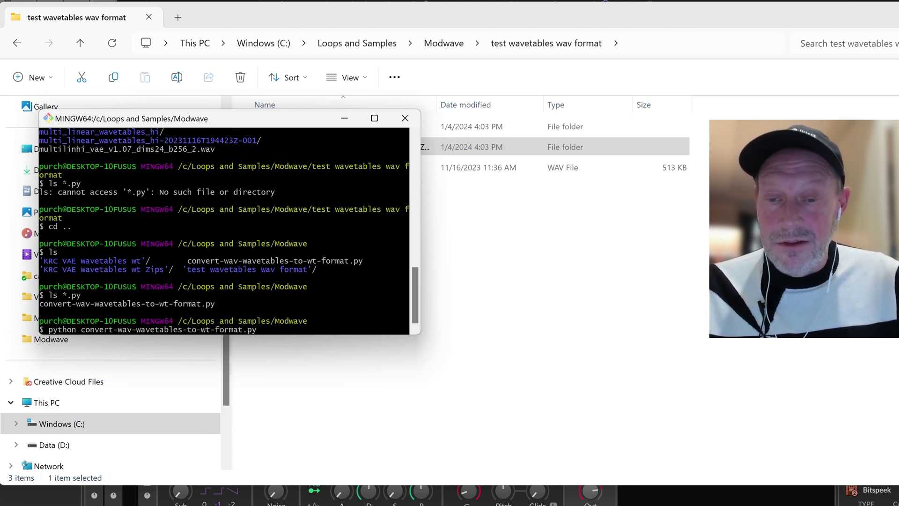
{"action": "key", "text": "Return"}
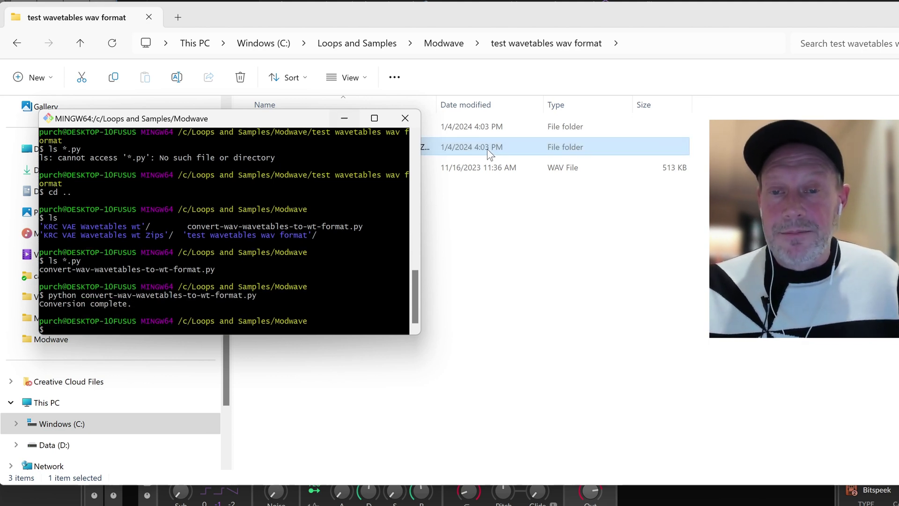
Step: In File Explorer, go up to Modwave and open the test wavetables wt format folder
{"action": "left_click_drag", "start_coordinate": [243, 122], "coordinate": [71, 158]}
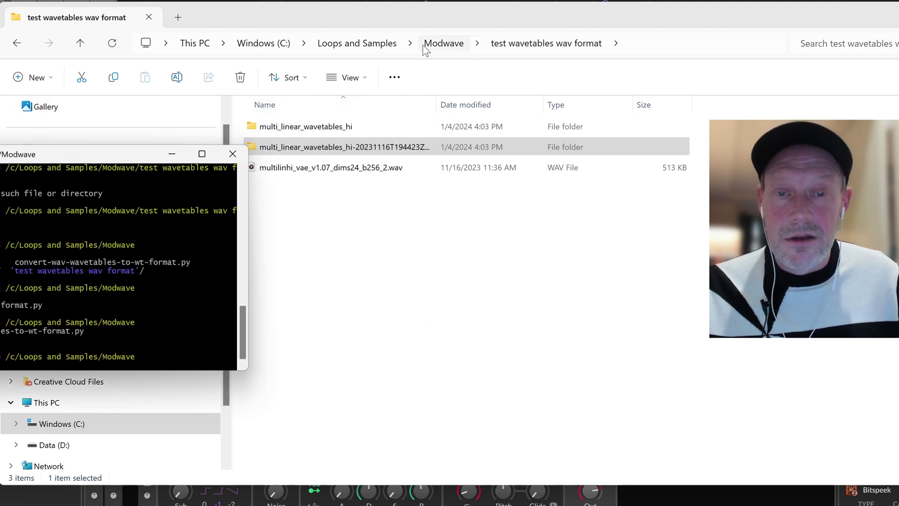
{"action": "left_click", "coordinate": [431, 13]}
{"action": "left_click", "coordinate": [448, 44]}
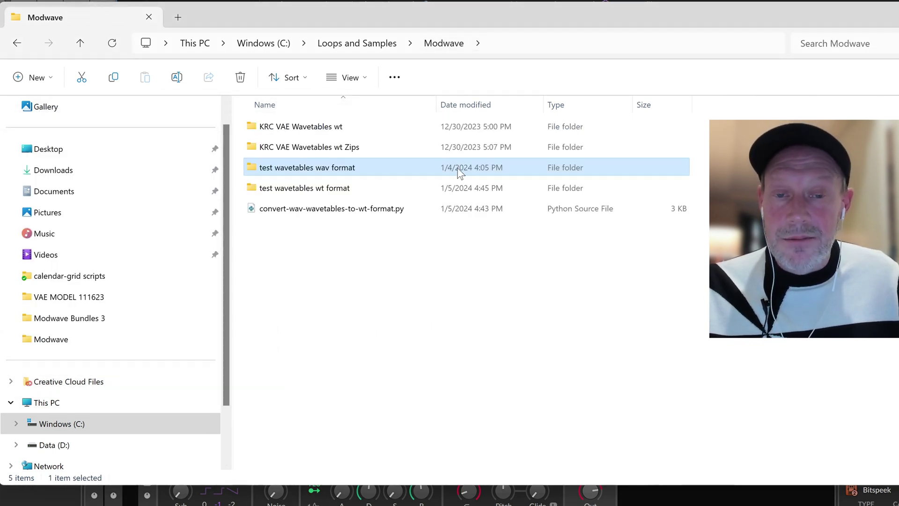
{"action": "left_click", "coordinate": [328, 190]}
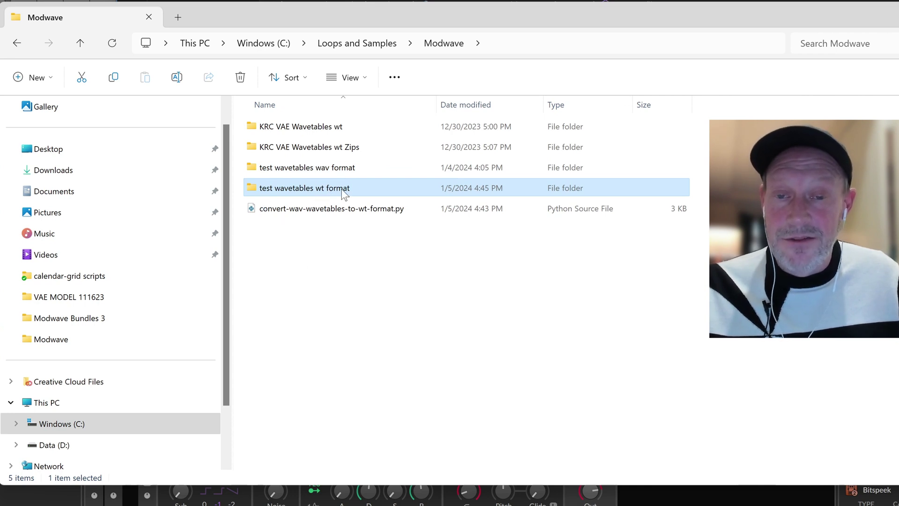
{"action": "double_click", "coordinate": [297, 190]}
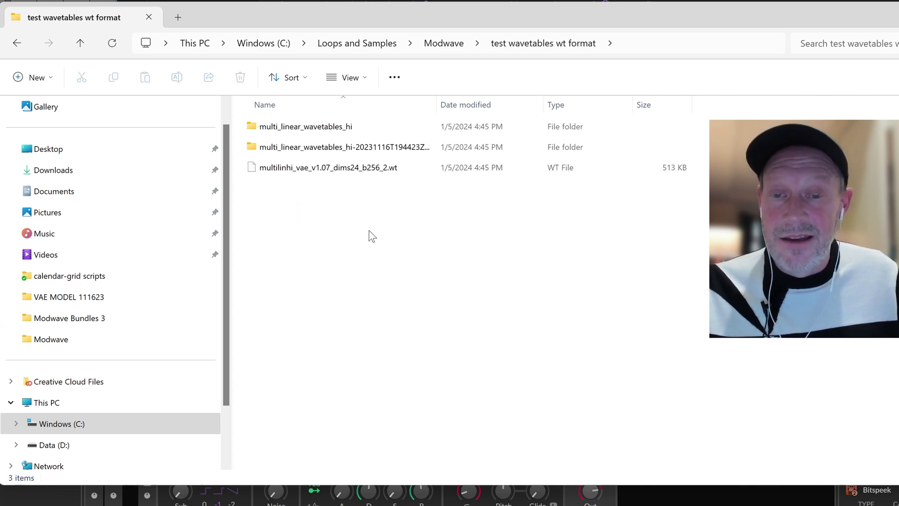
Step: Browse into the nested multi_linear_wavetables_hi subfolders to view the converted .wt files
{"action": "left_click", "coordinate": [348, 167]}
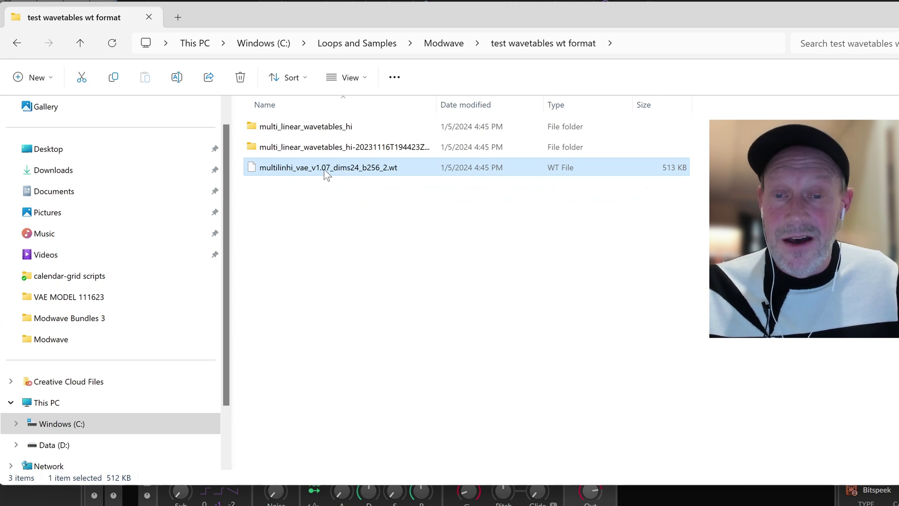
{"action": "double_click", "coordinate": [321, 126]}
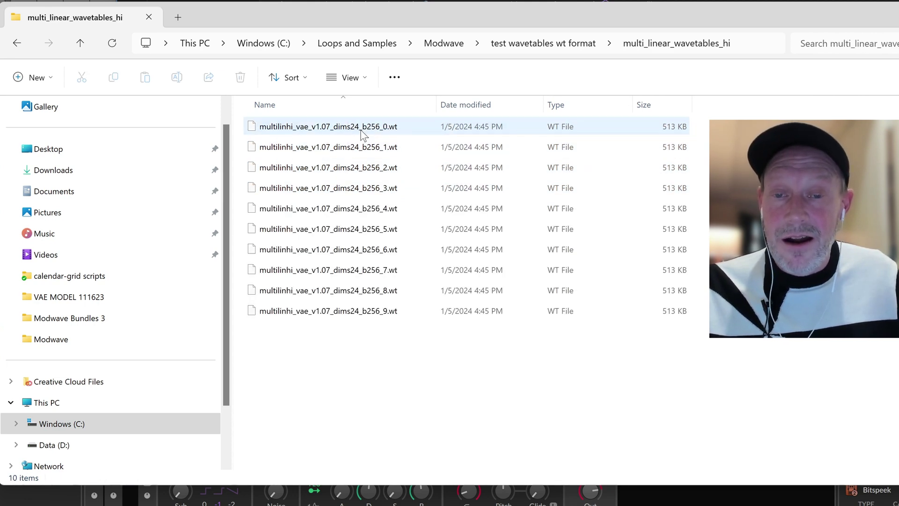
{"action": "left_click", "coordinate": [530, 46]}
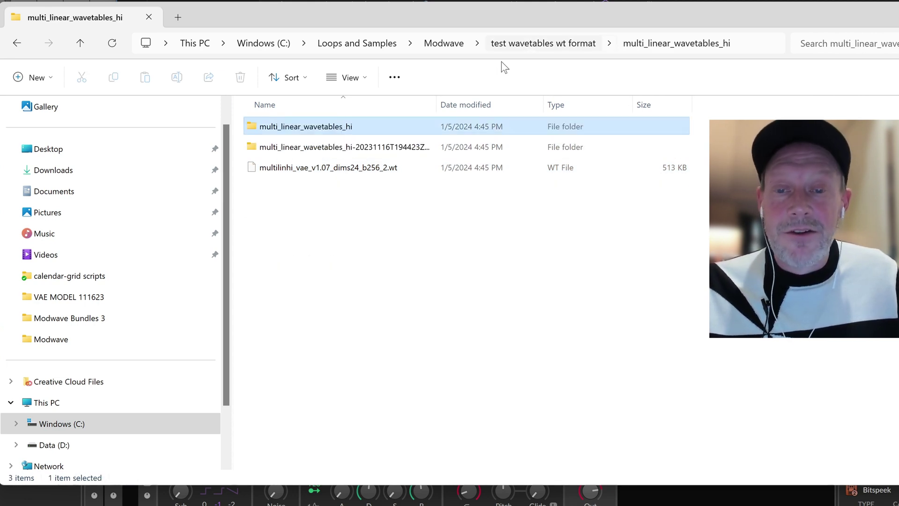
{"action": "double_click", "coordinate": [349, 147]}
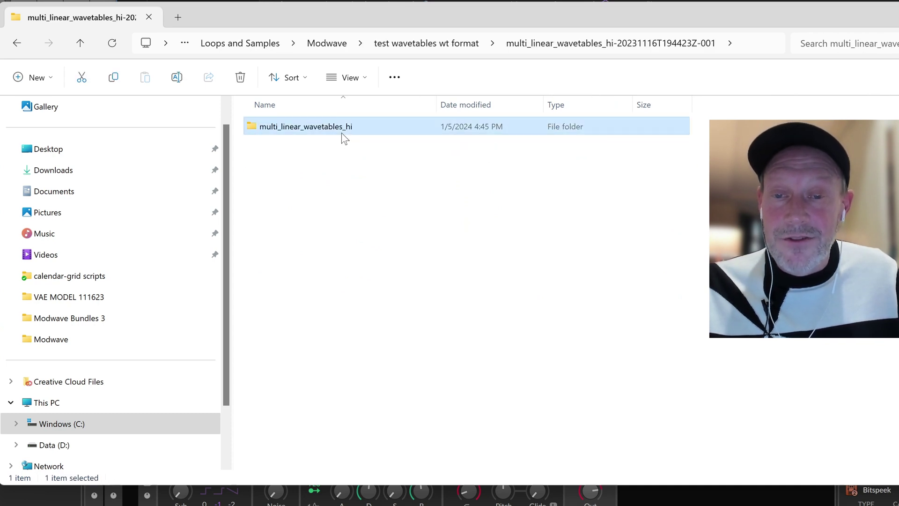
{"action": "double_click", "coordinate": [342, 133]}
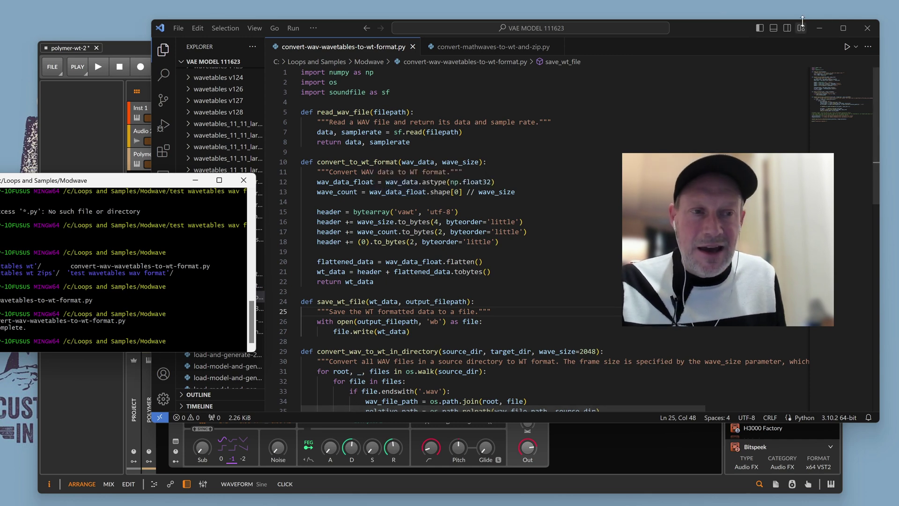
Step: Minimize Visual Studio Code and close the Git Bash terminal window
{"action": "left_click", "coordinate": [820, 28]}
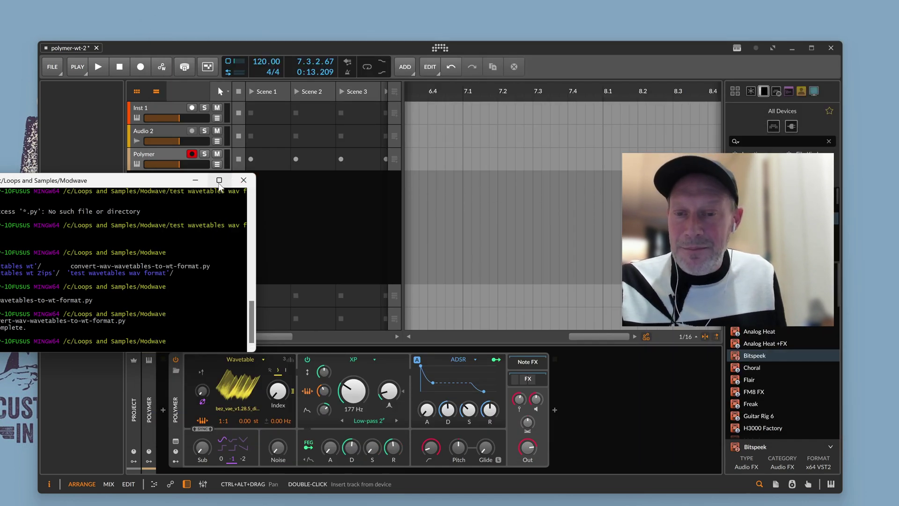
{"action": "left_click", "coordinate": [244, 181]}
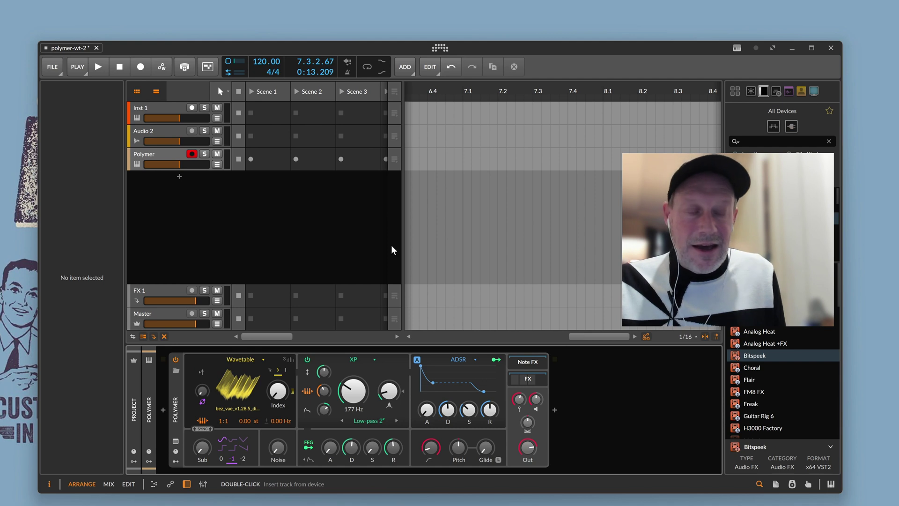